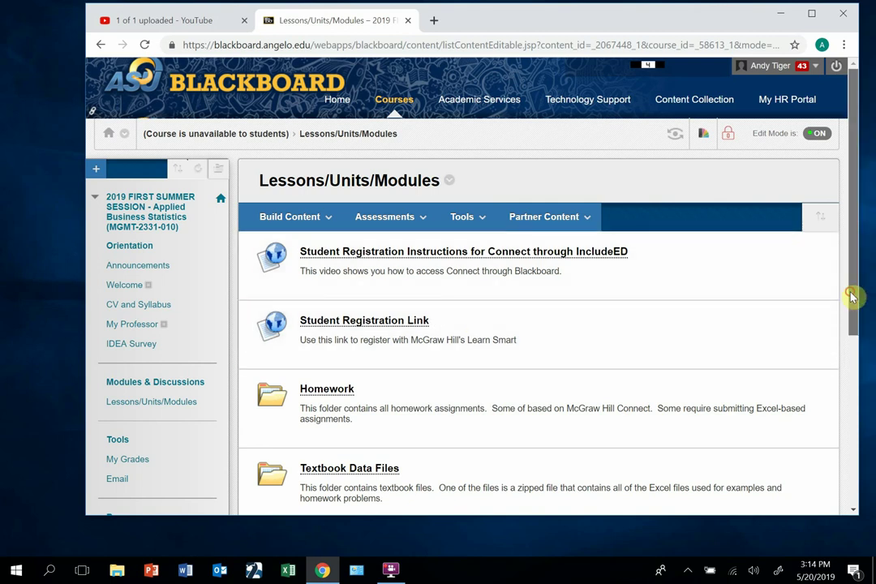
Download Lecture Data File Chapter 2 from the course's Lecture Files folder and open the workbook in Excel
left_click_drag(852, 294, 840, 377)
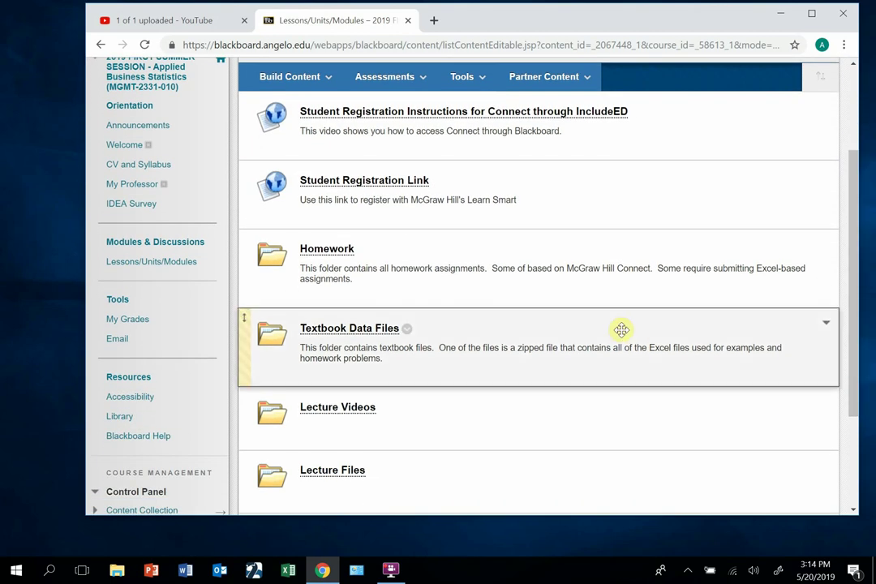
left_click(325, 473)
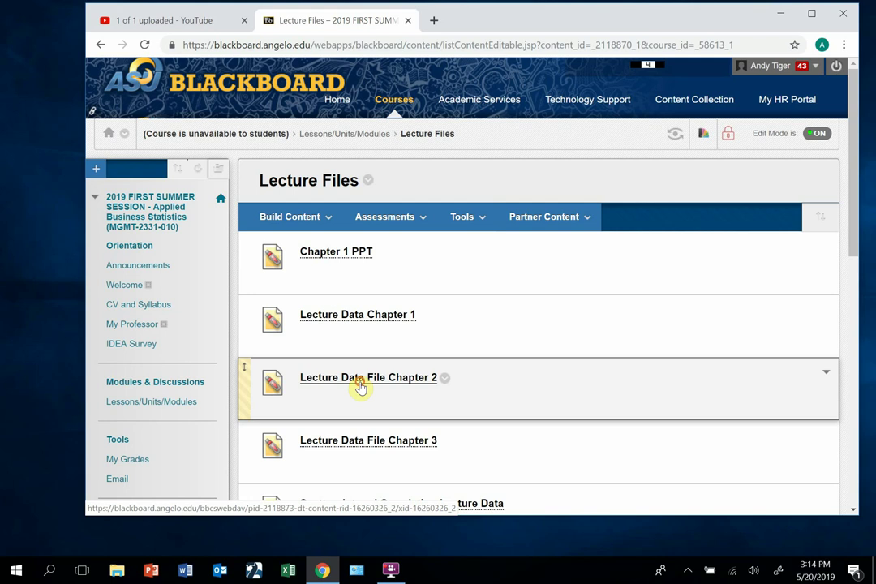
left_click(360, 378)
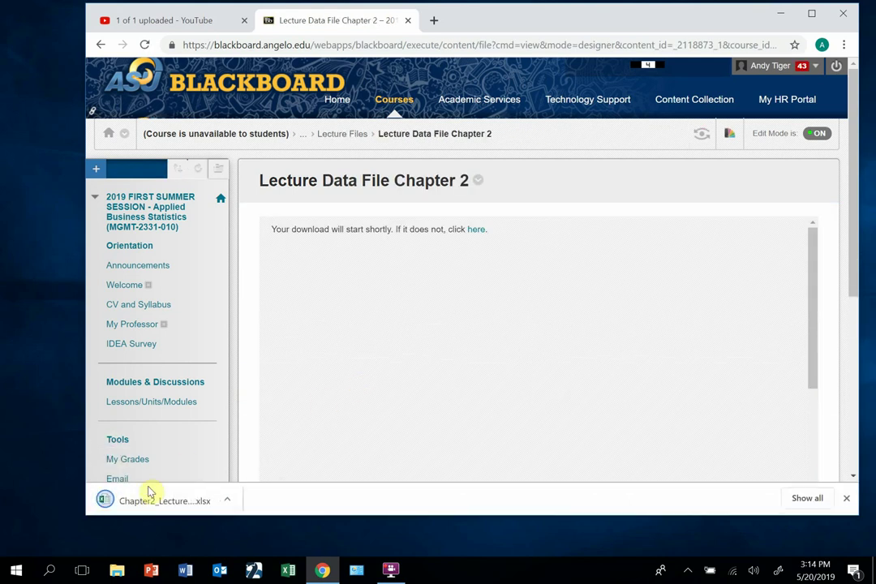
left_click(154, 503)
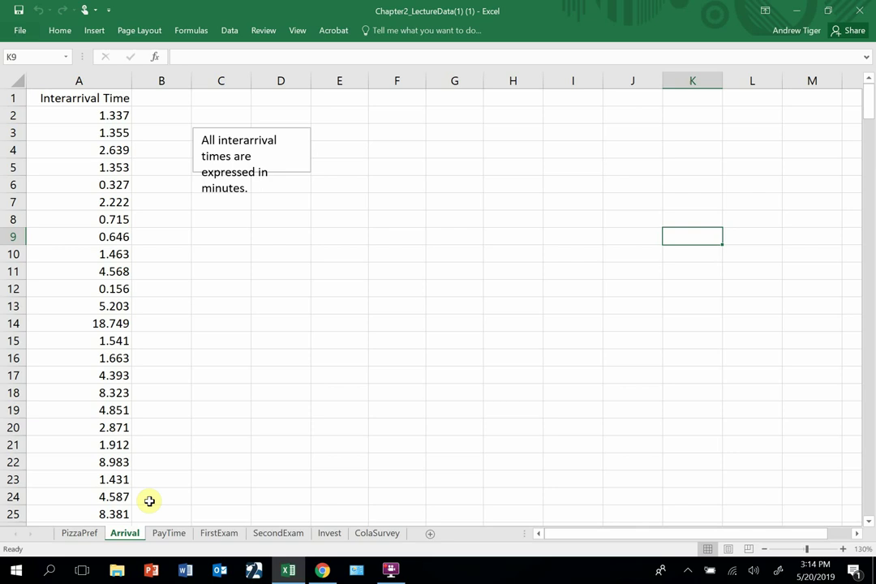
Go to the PizzaPref worksheet and examine the entries in the Preference column
left_click(72, 537)
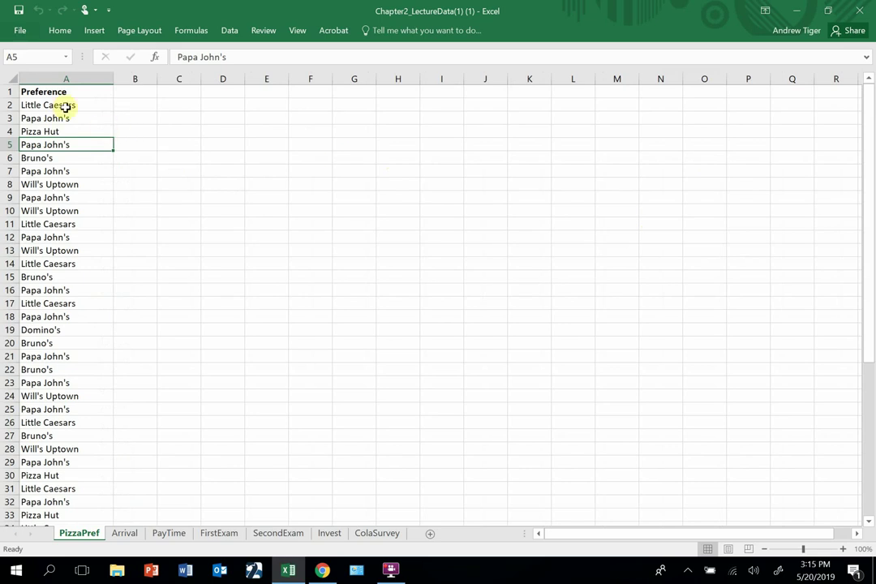
left_click_drag(65, 108, 42, 247)
left_click(62, 207)
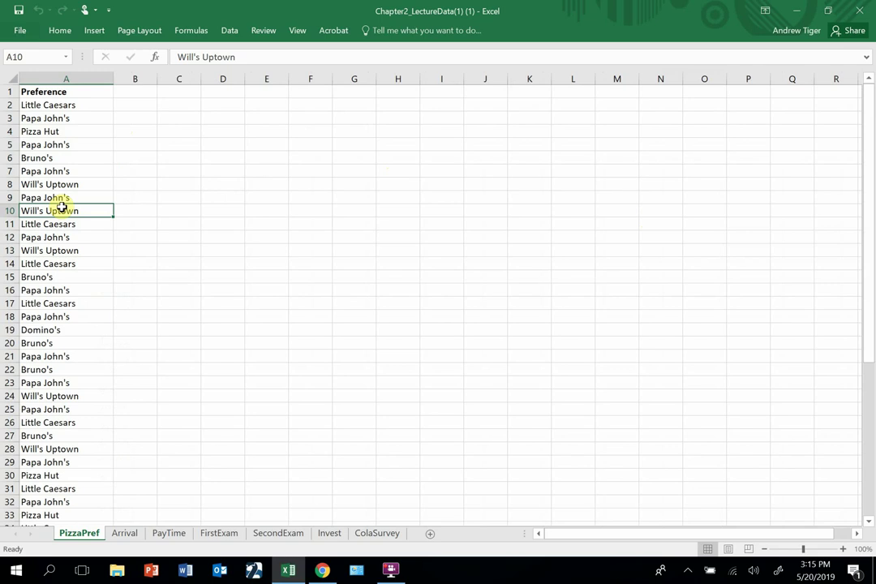
left_click(68, 104)
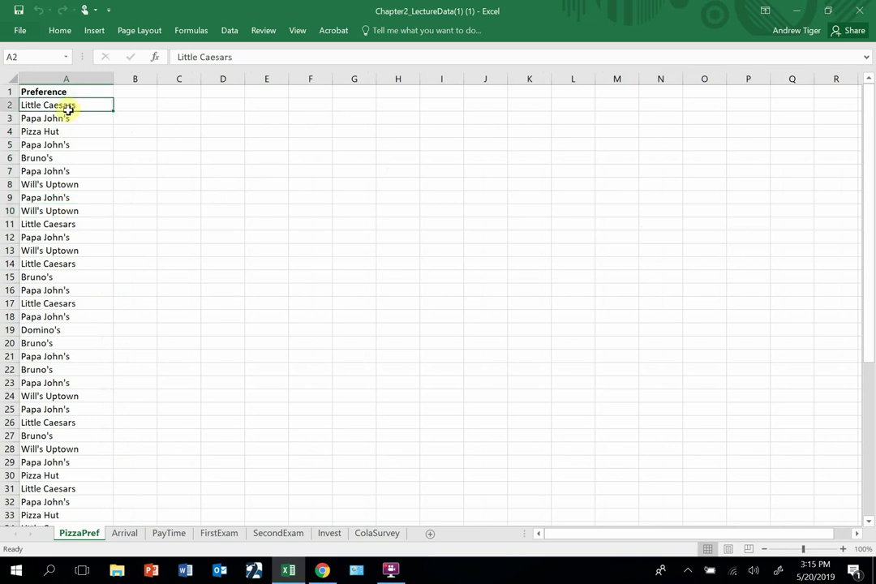
left_click(65, 119)
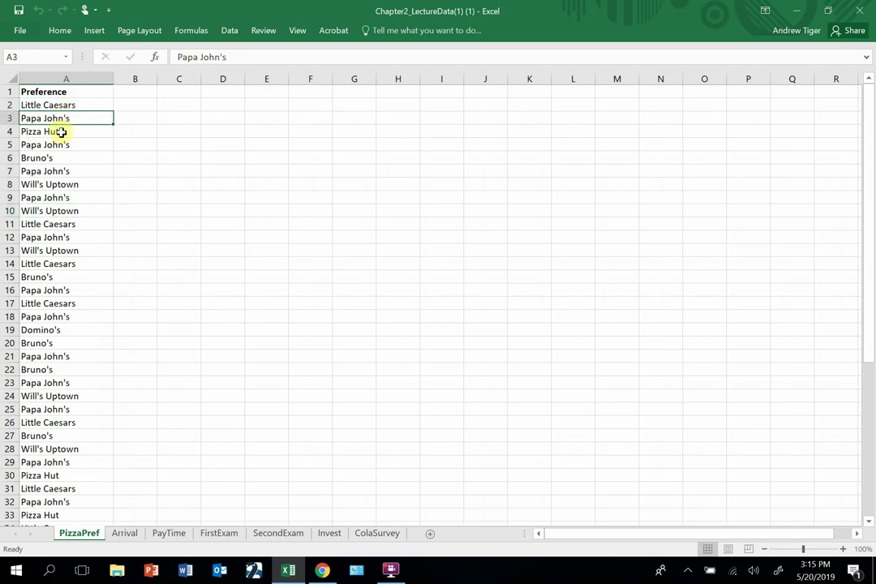
left_click(61, 131)
left_click(51, 157)
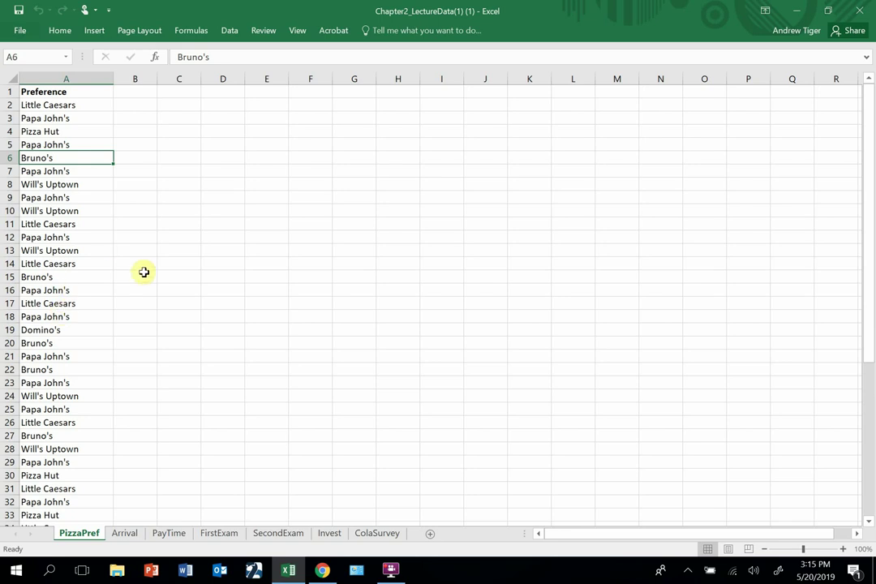
left_click(100, 88)
double_click(101, 89)
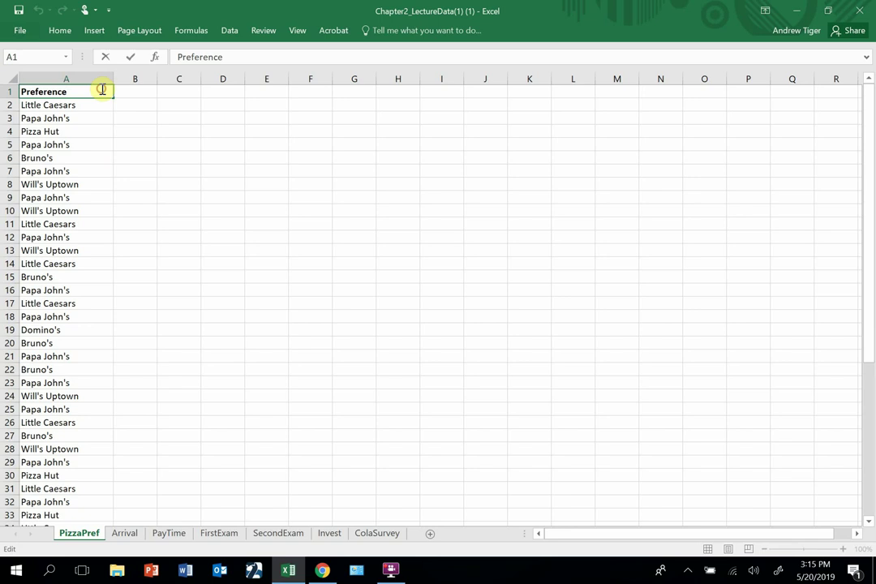
right_click(102, 89)
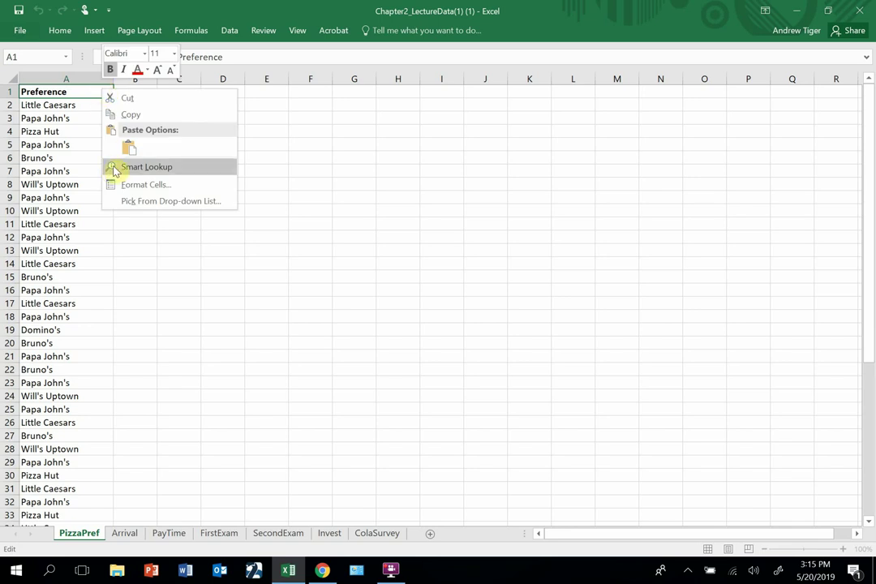
left_click(247, 229)
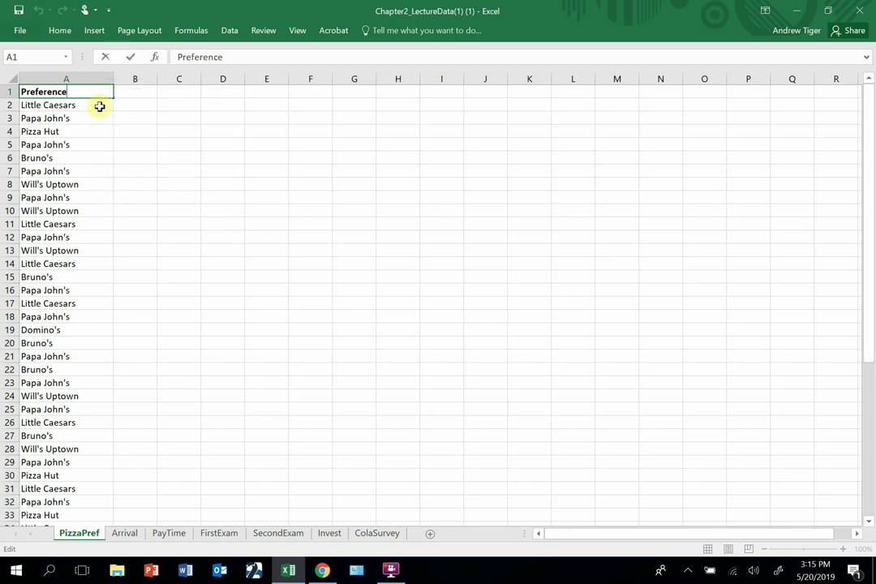
left_click(162, 132)
Add a comment to the Preference header in A1 reading "Qualitative Data. Only stats is counting."
right_click(91, 90)
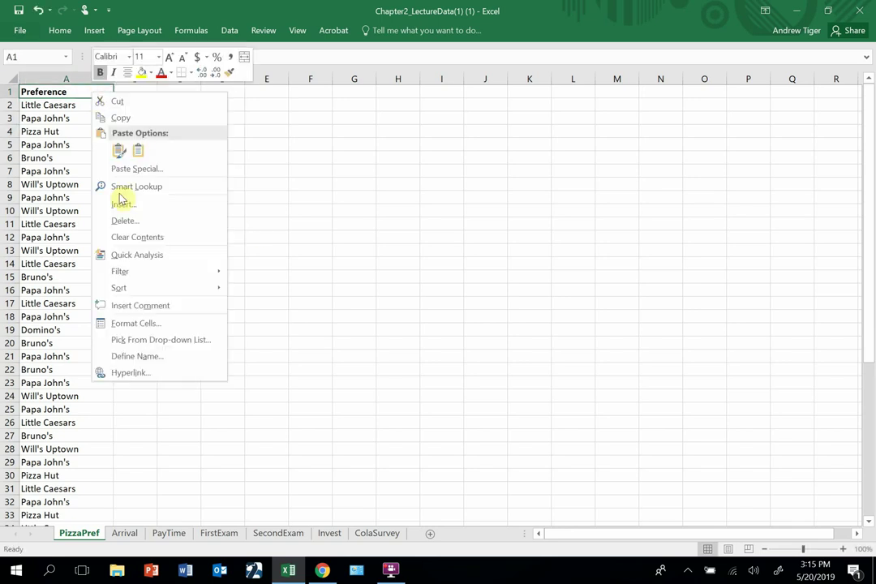
left_click(144, 306)
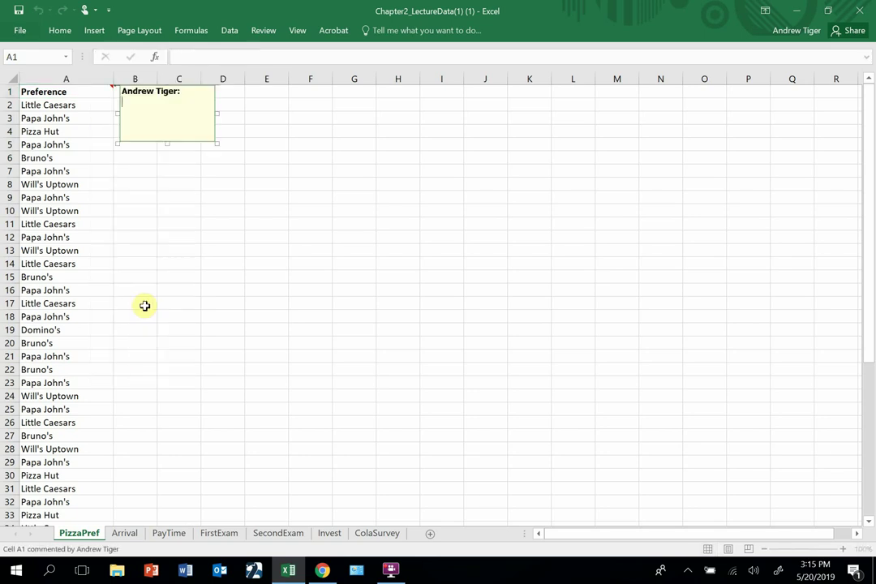
type("Qualitative D")
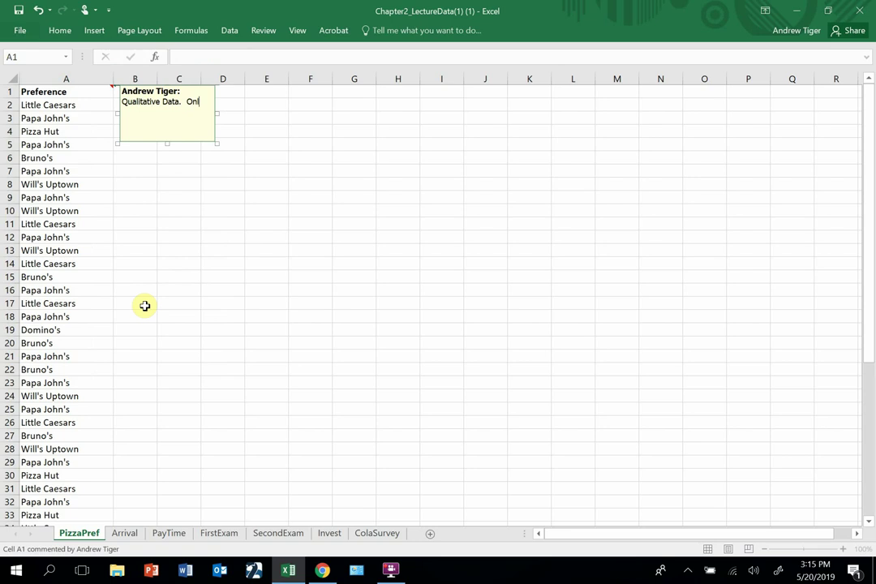
type("ats is counting.")
left_click(377, 265)
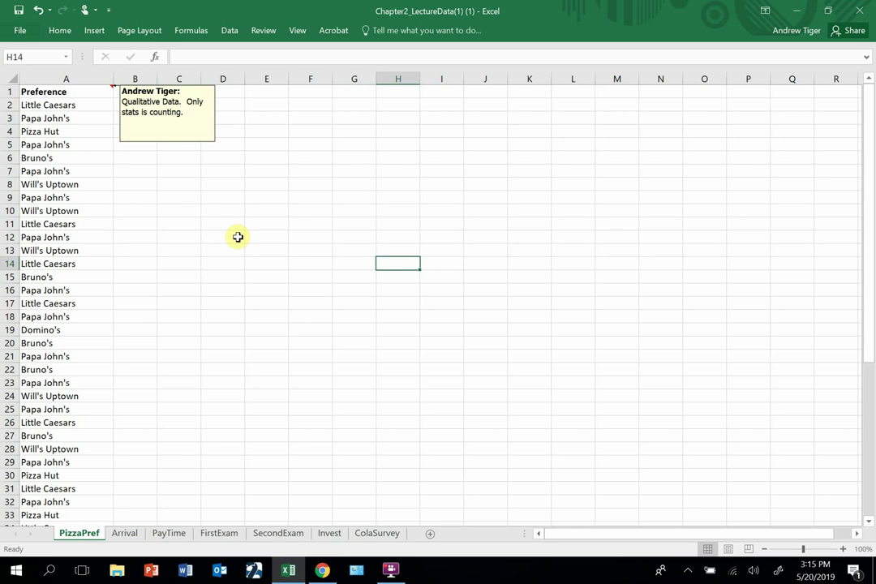
left_click(270, 182)
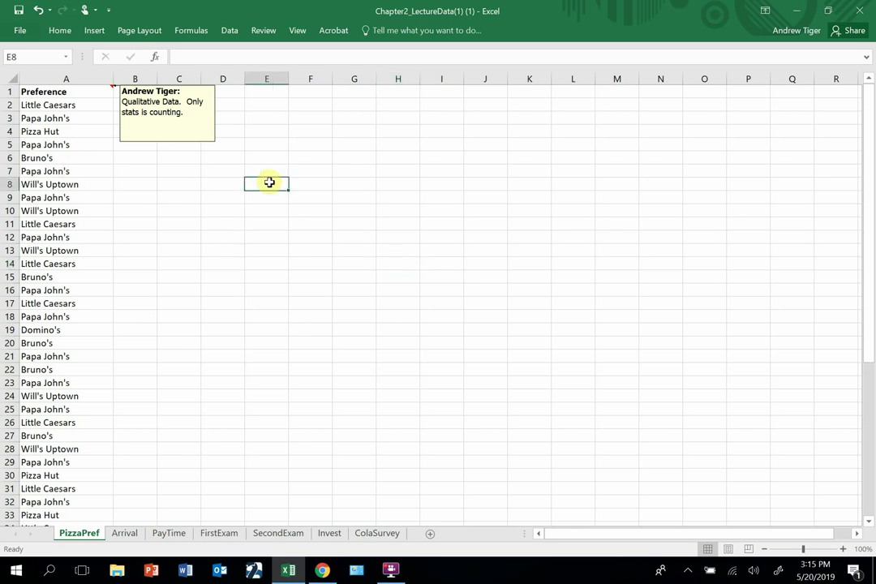
left_click(86, 175)
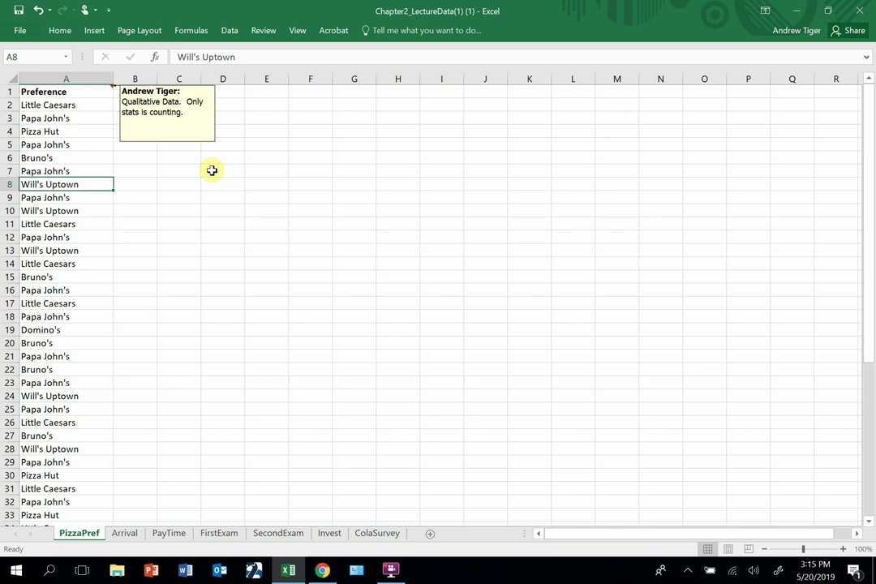
left_click(350, 172)
Create a PivotTable from the range PizzaPref!$A$1:$A$51 on a new worksheet
left_click(77, 145)
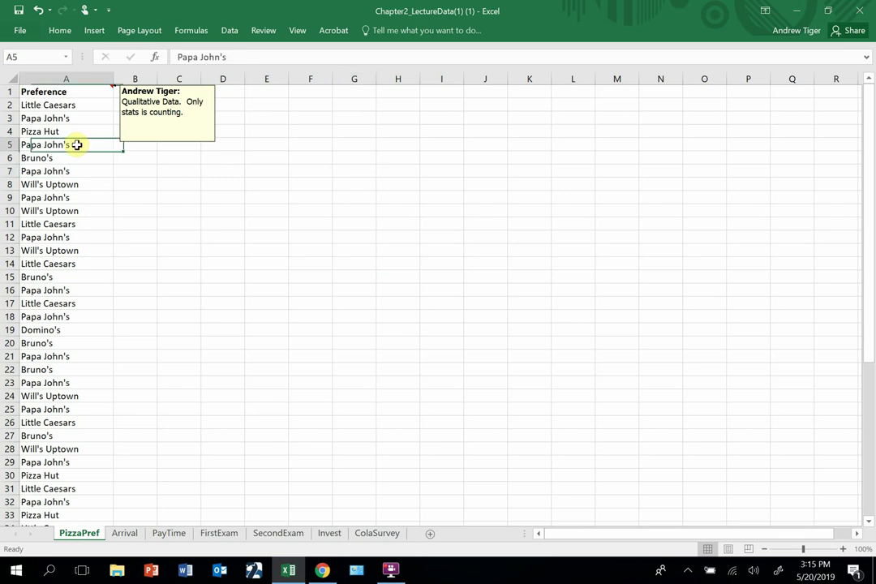
left_click(93, 34)
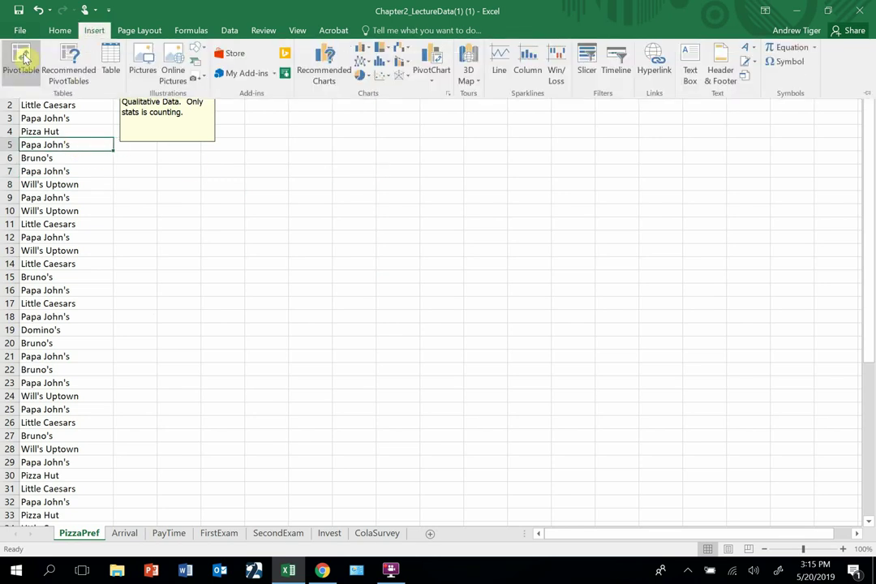
left_click(20, 59)
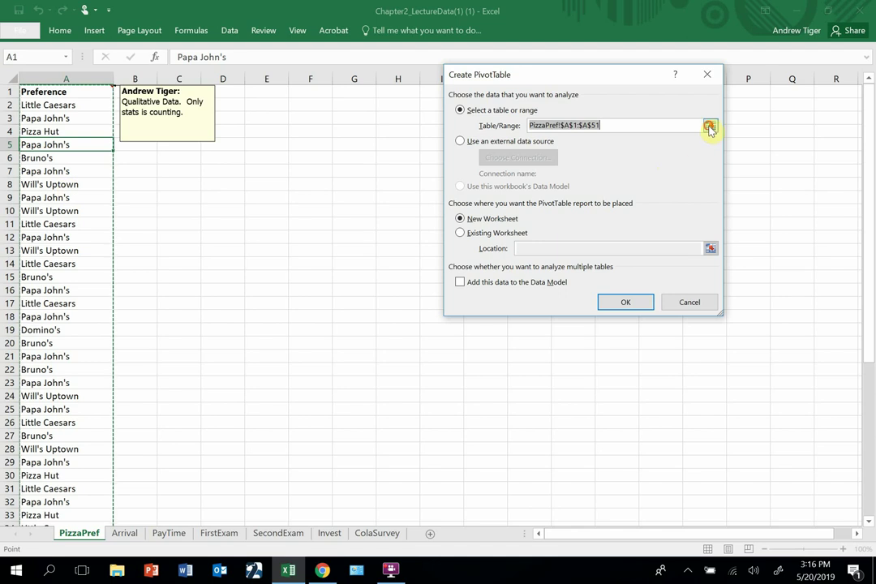
left_click(709, 125)
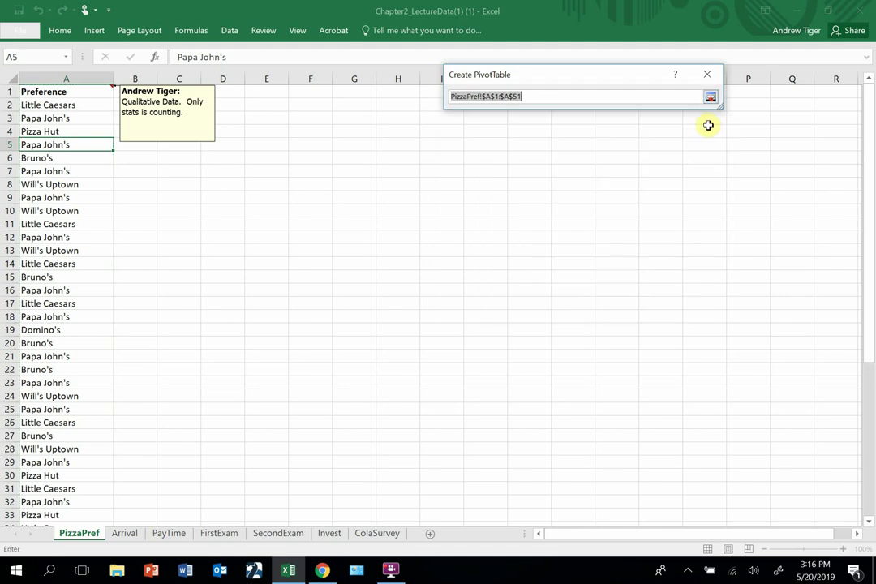
left_click(92, 93)
key("ctrl+shift+Down")
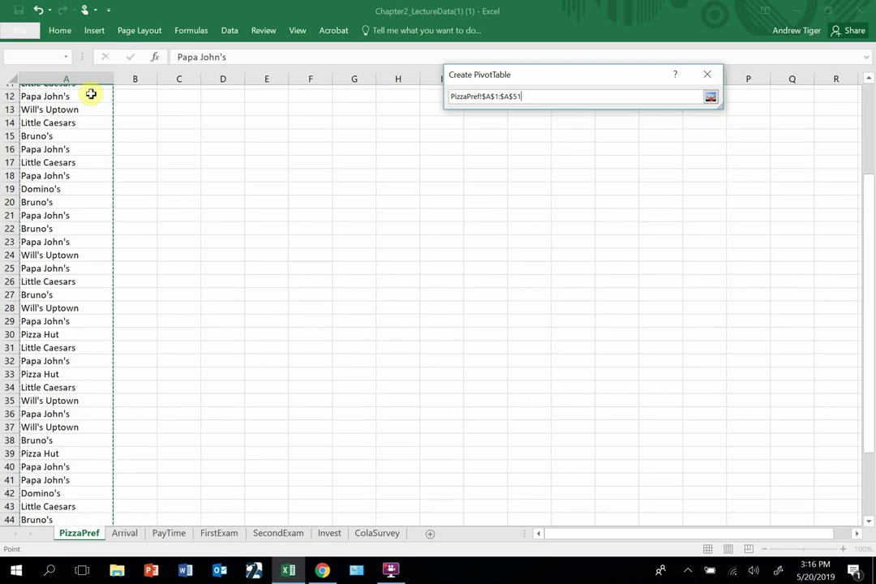
key("Return")
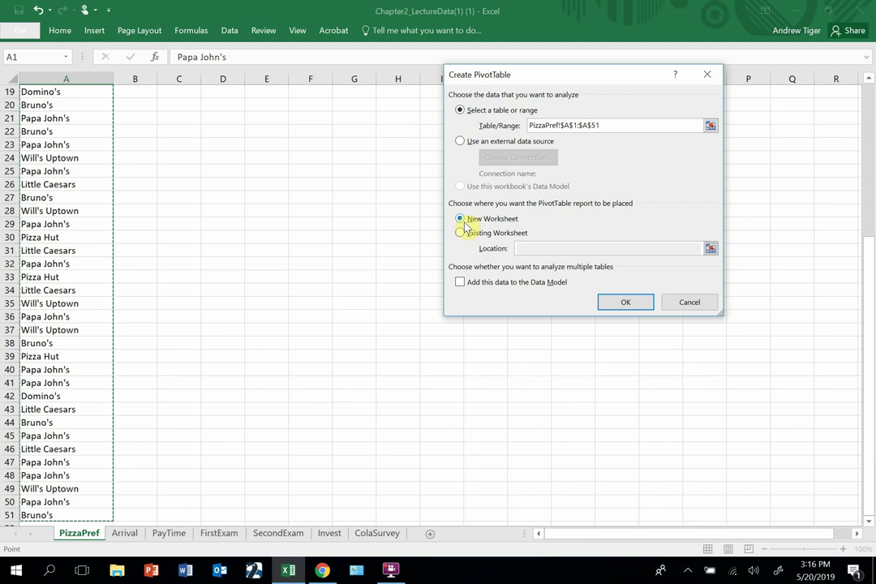
left_click(610, 304)
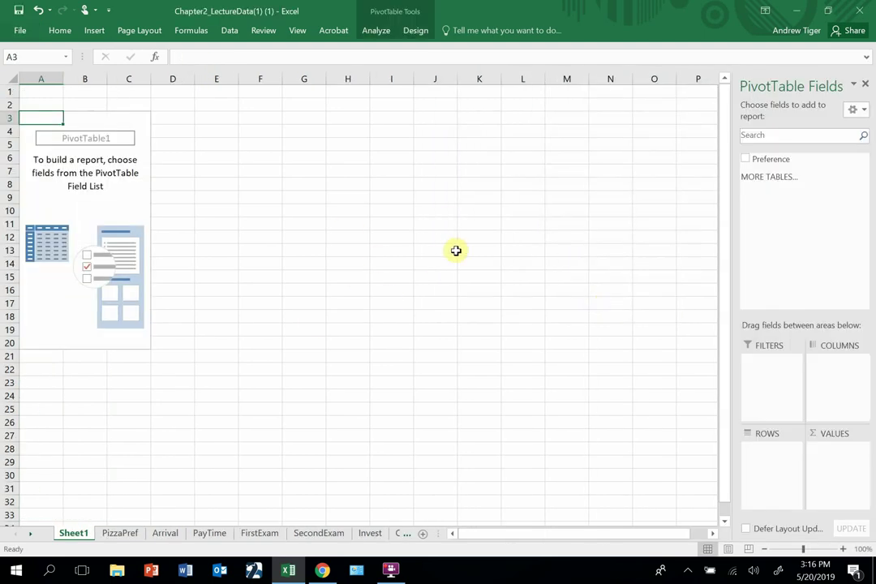
Lay out the PivotTable with Preference as the row labels and the count of Preference as the values
left_click_drag(771, 161, 772, 474)
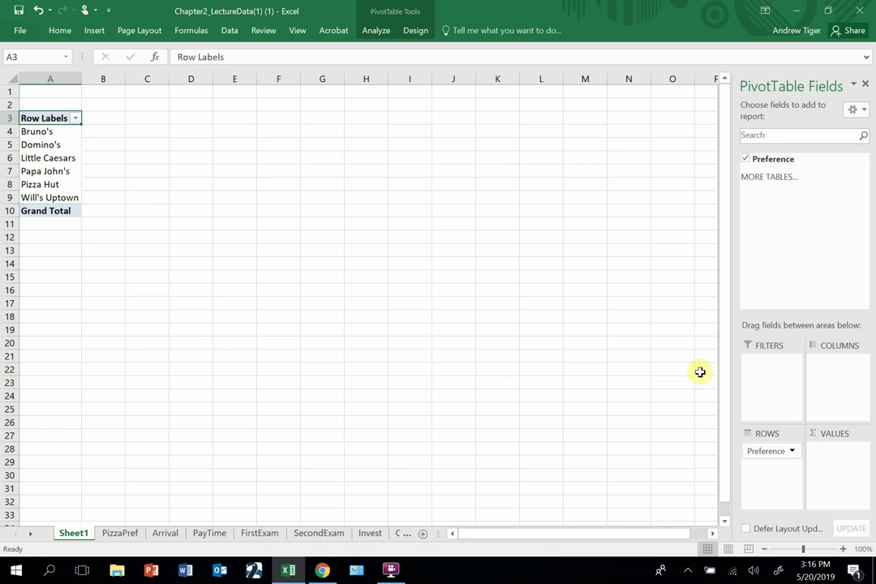
left_click_drag(753, 455, 851, 367)
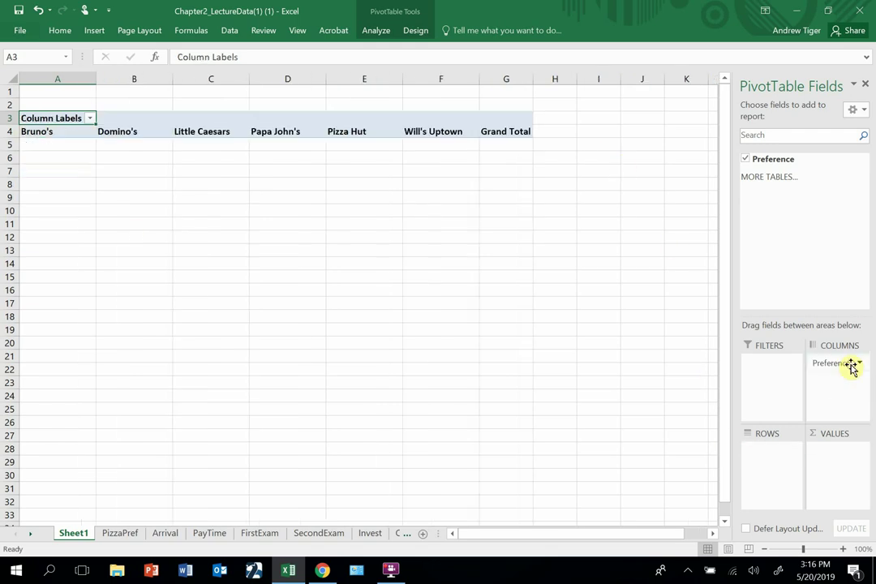
left_click_drag(844, 363, 764, 479)
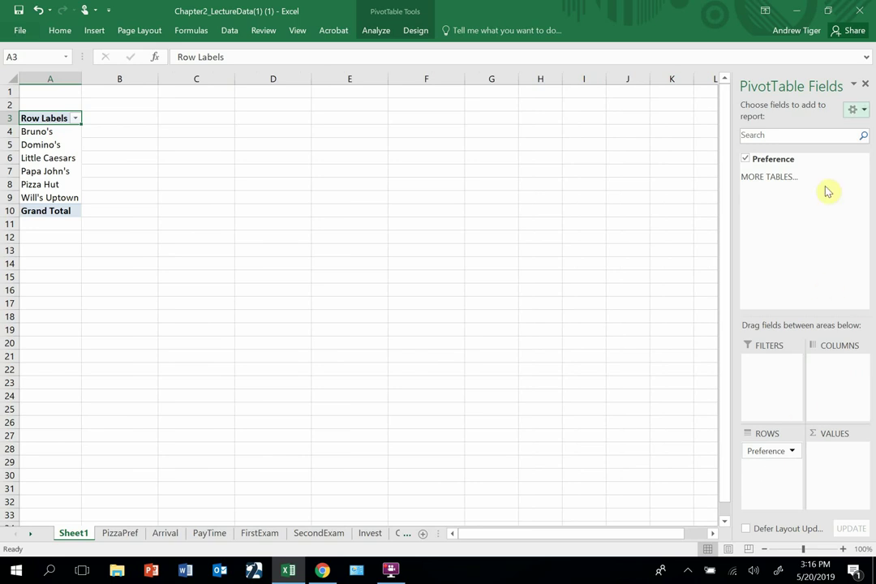
left_click_drag(771, 163, 837, 478)
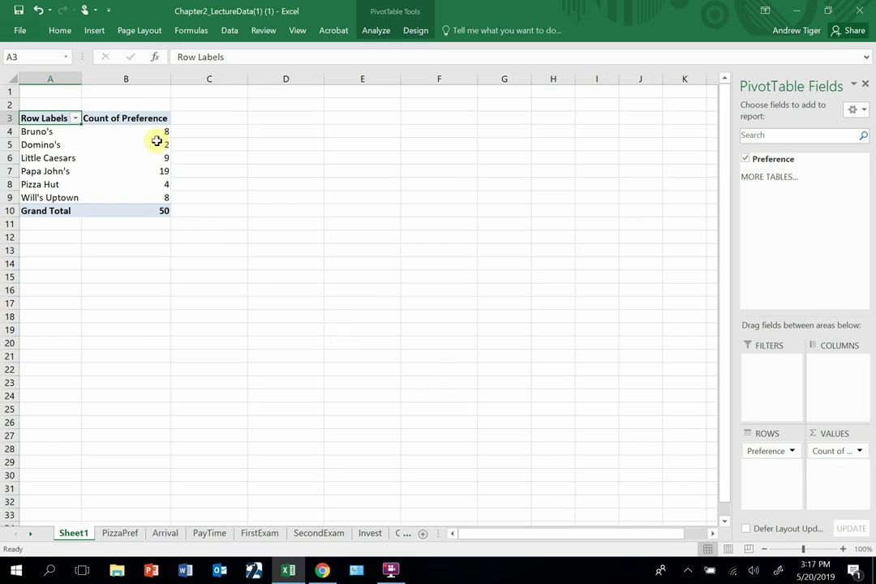
Review the PivotTable's preference count for individual pizza brands and the grand total
left_click(240, 188)
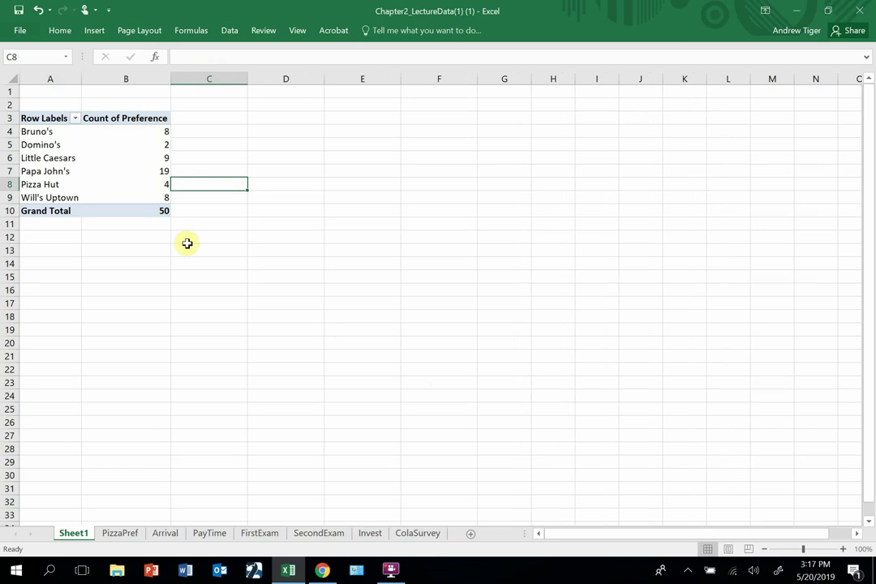
left_click(255, 210)
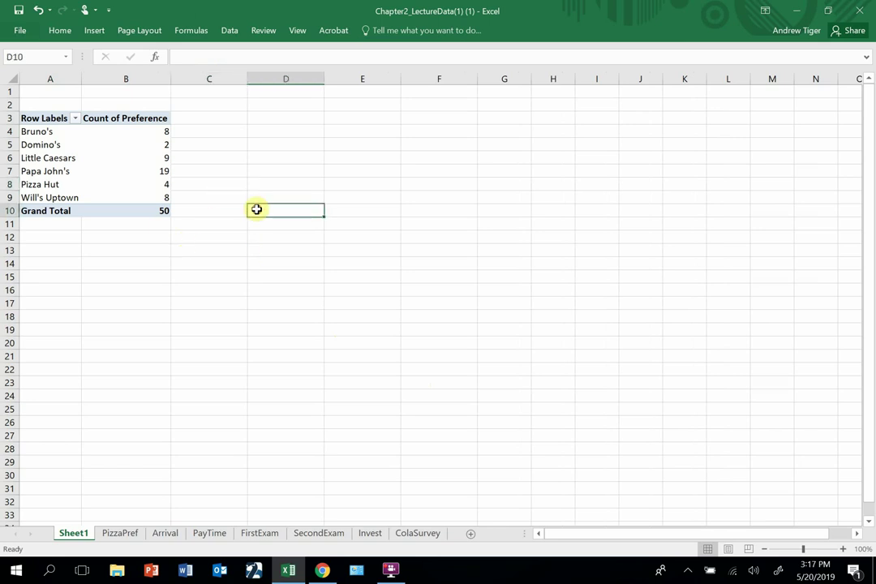
left_click(133, 134)
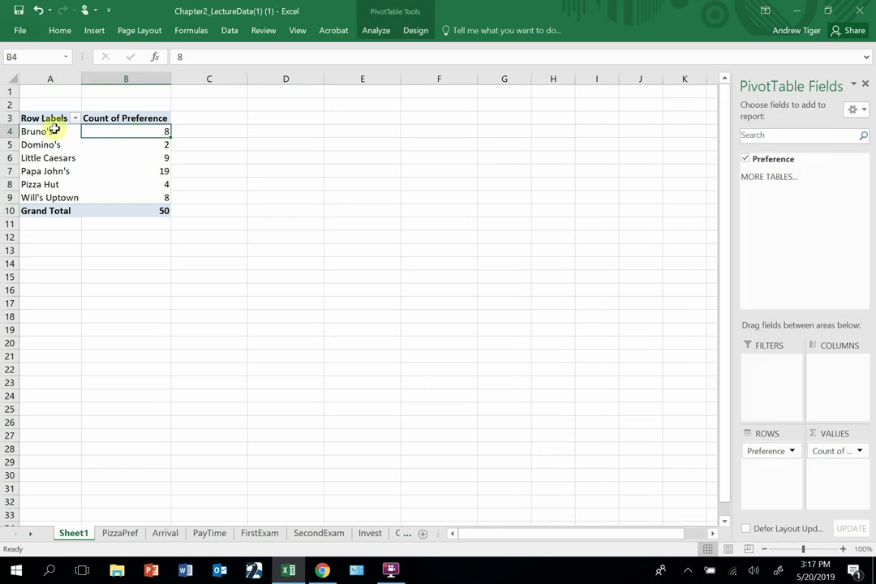
left_click(132, 146)
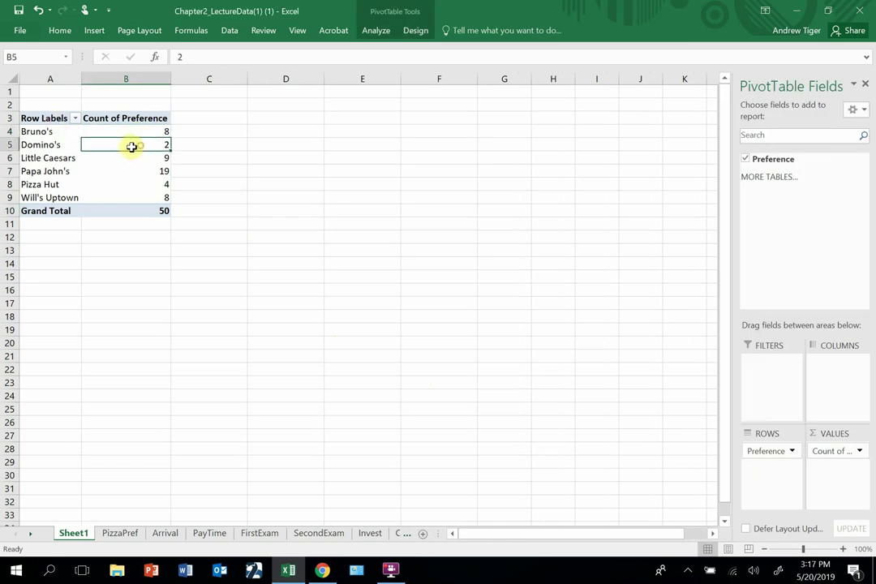
left_click(125, 158)
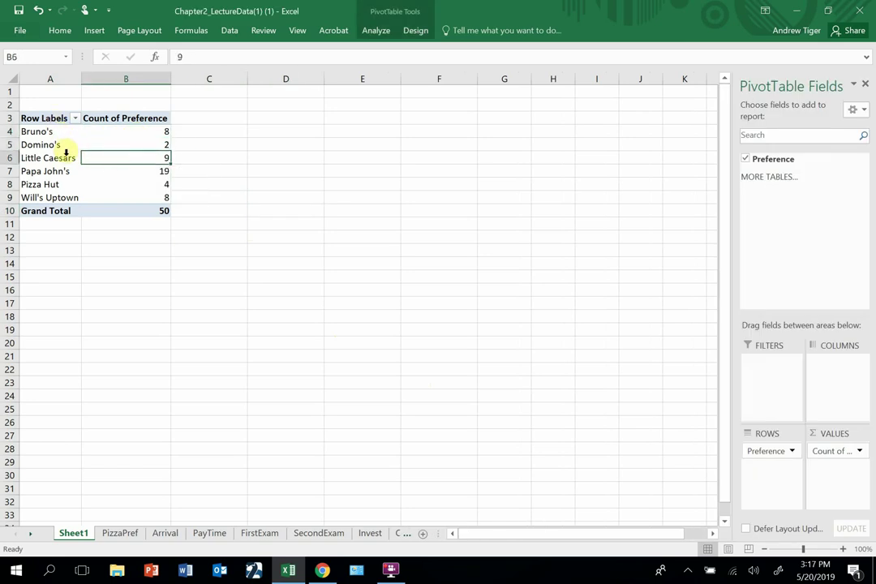
left_click(140, 213)
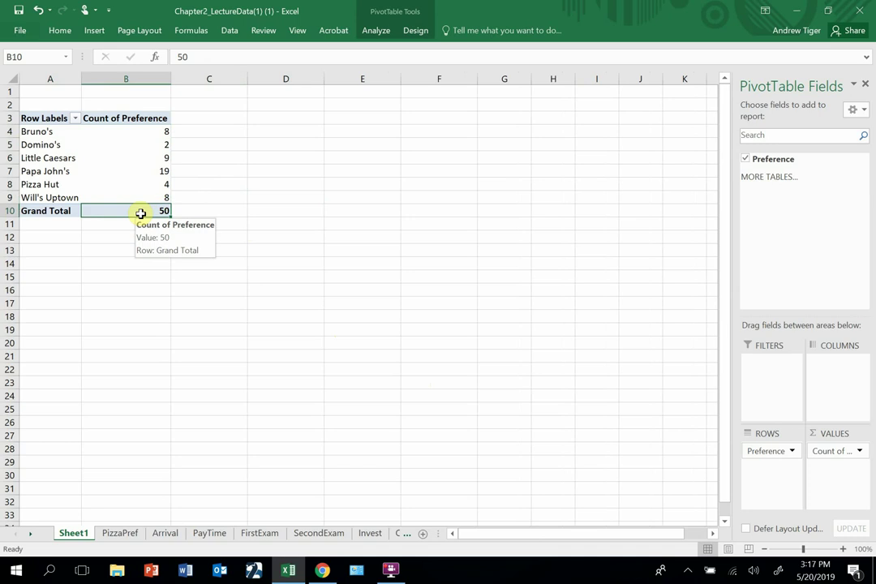
Copy the whole PivotTable, A3:B10, and paste it as values only starting at cell D3
left_click(217, 223)
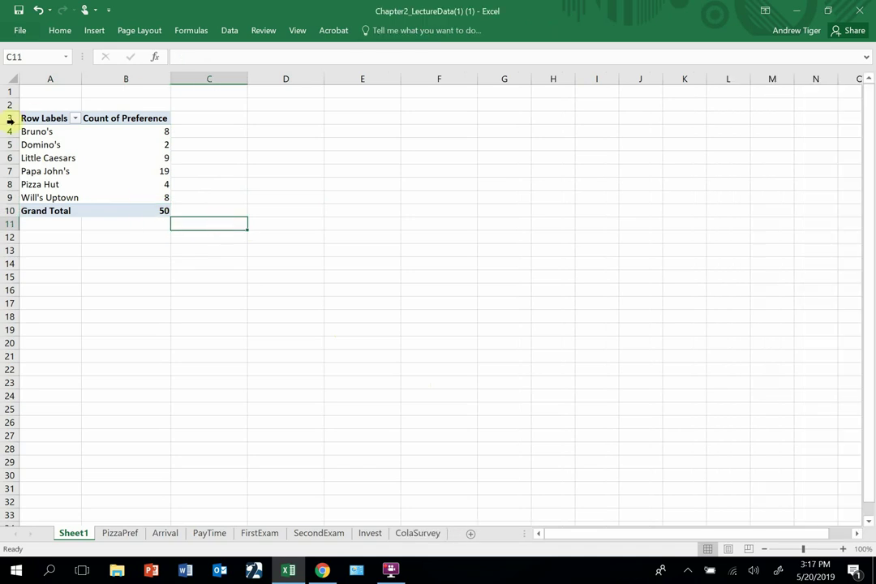
left_click_drag(35, 119, 119, 207)
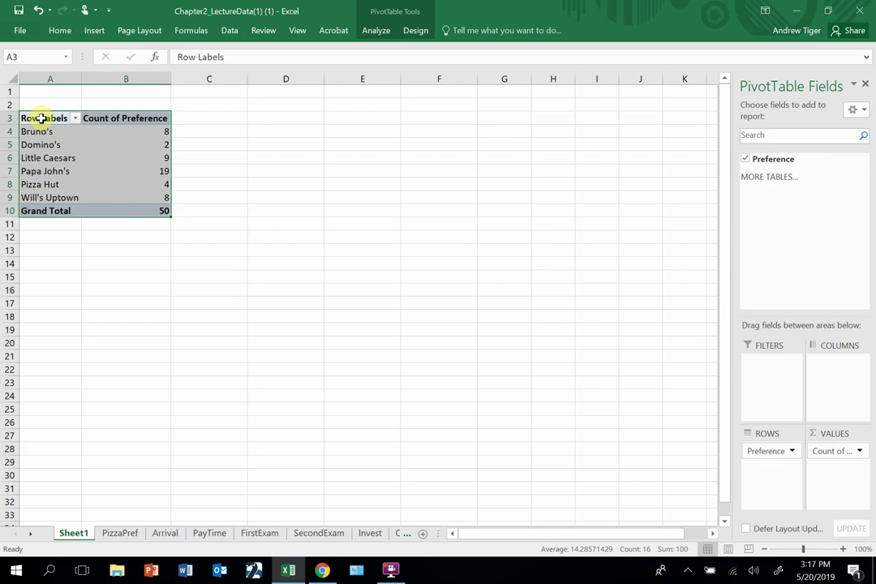
left_click_drag(39, 117, 138, 209)
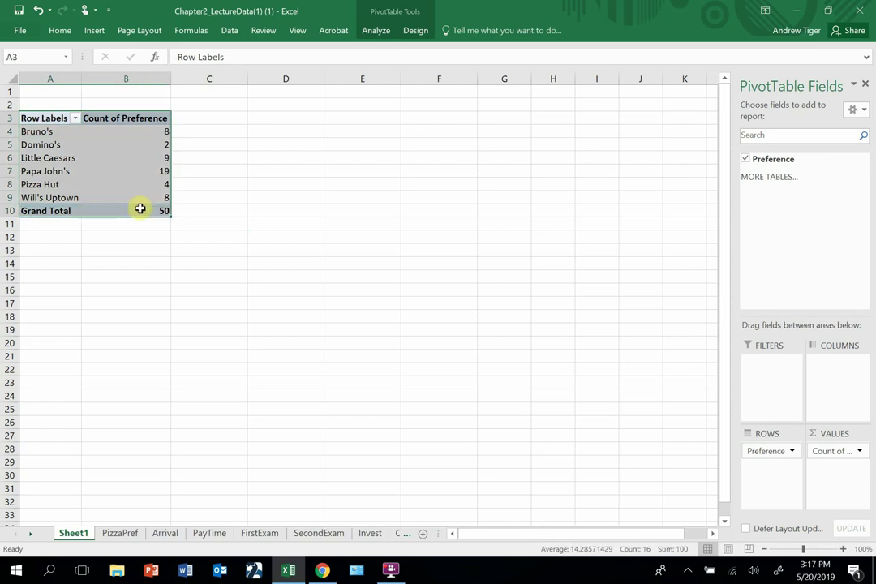
right_click(131, 183)
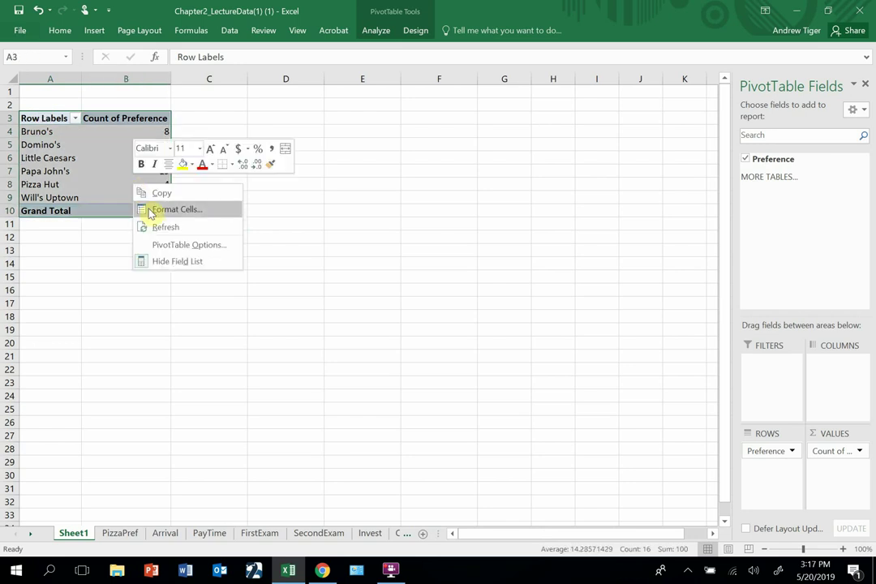
left_click(154, 194)
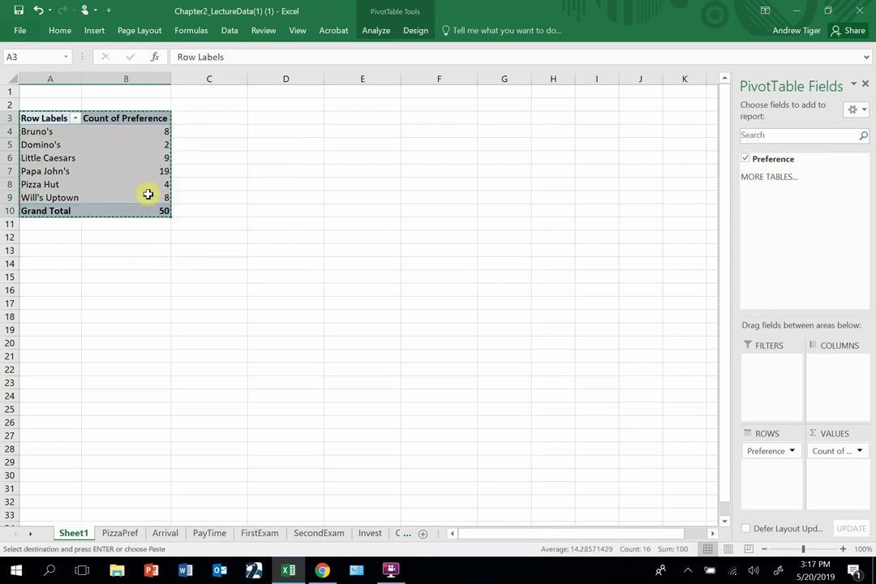
left_click(278, 117)
right_click(278, 118)
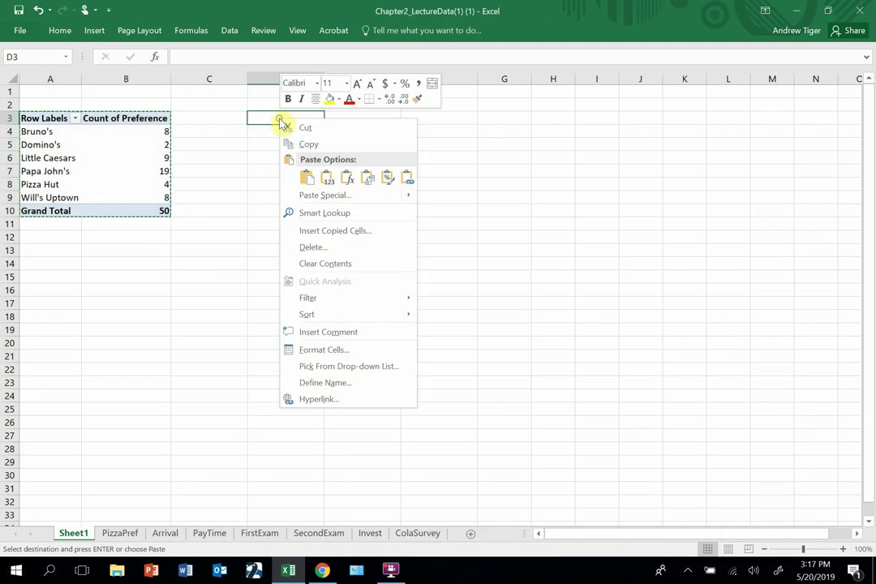
left_click(314, 195)
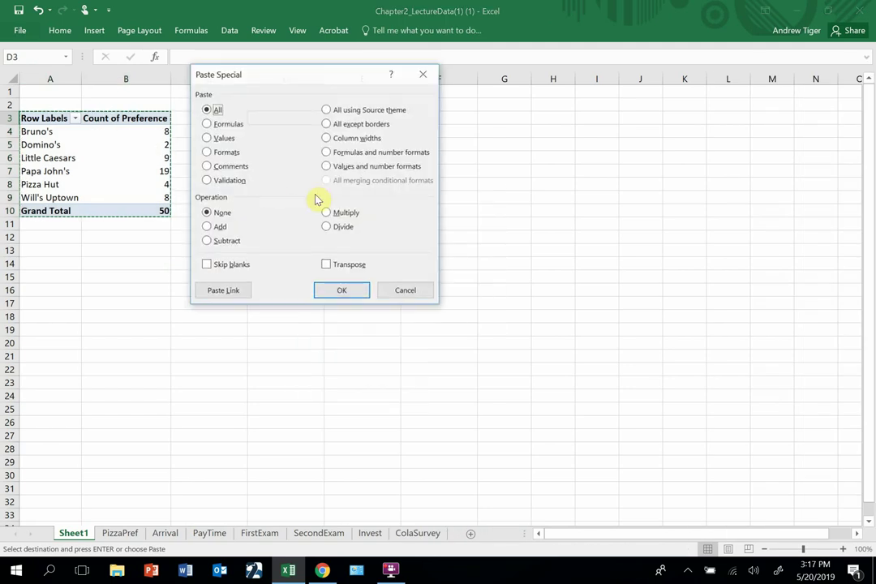
left_click(225, 137)
left_click(333, 292)
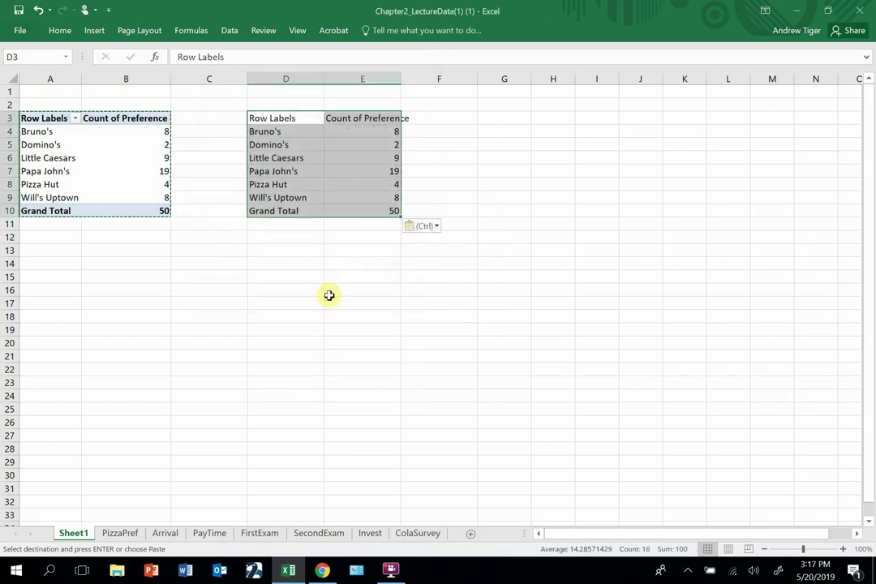
left_click(463, 288)
left_click(120, 168)
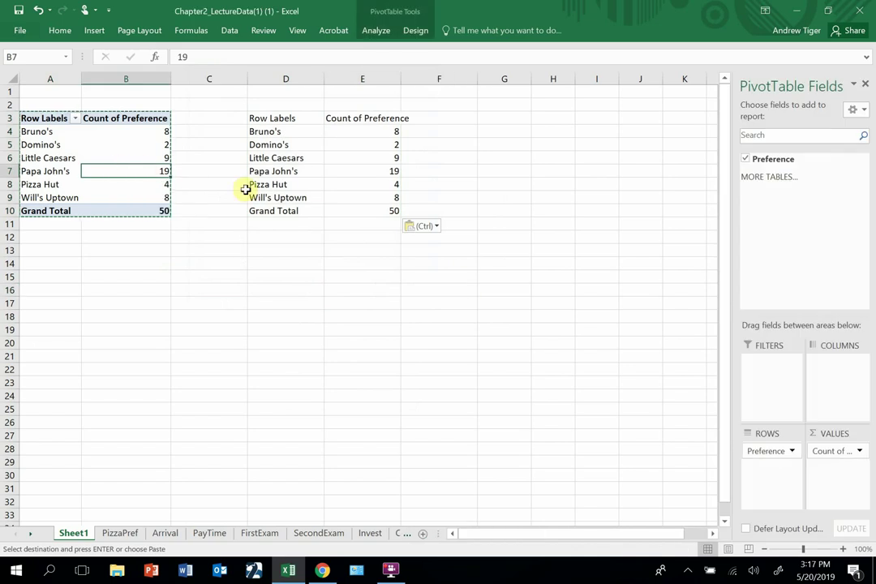
left_click(253, 185)
left_click(359, 183)
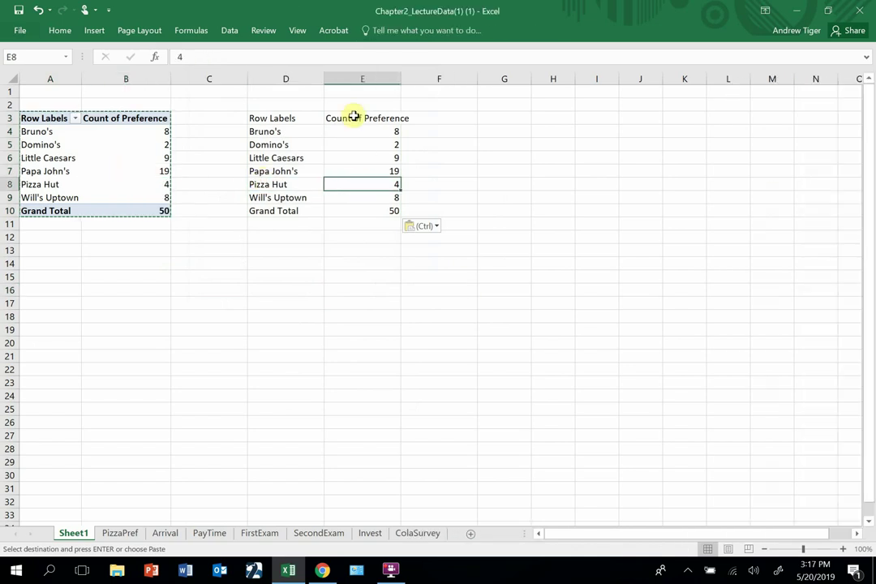
Rename the count column header of the pasted table in E3 as "Frequency"
left_click(354, 116)
type("Fre")
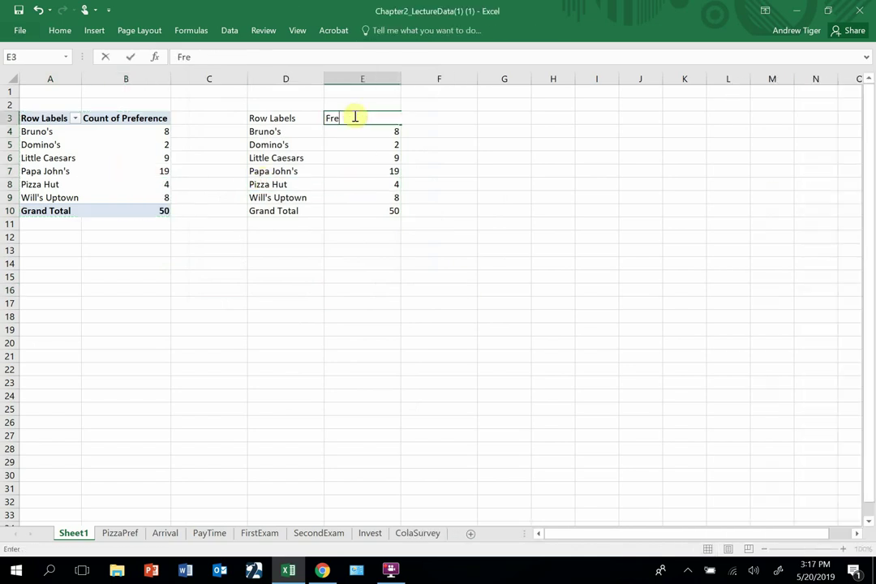
type("quency")
key("Return")
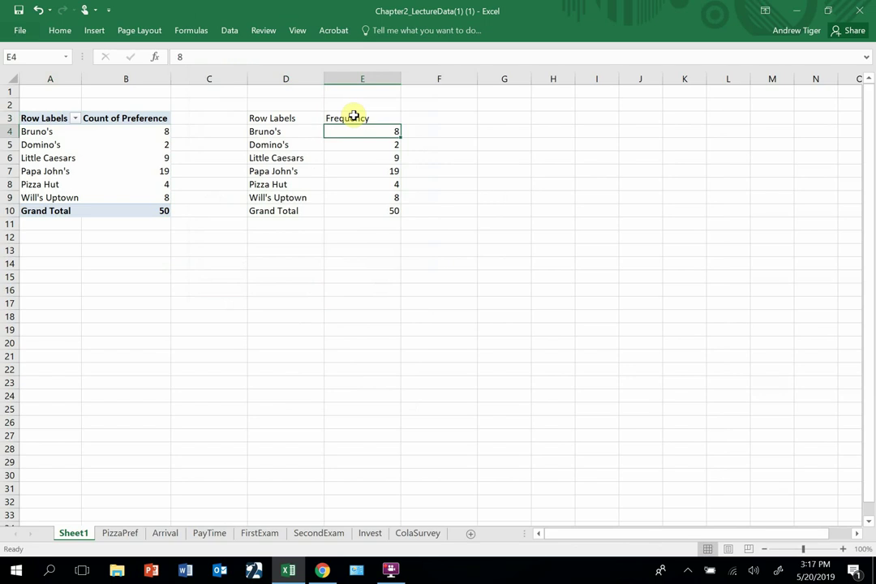
Add the header "Relative Frequency" in F3 and widen column F to fit it
left_click(440, 116)
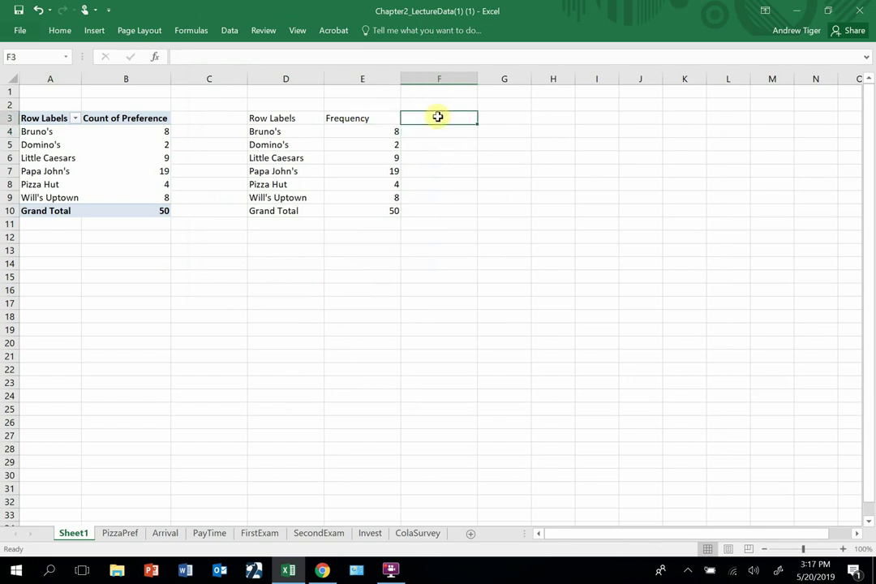
type("Relative Frequency")
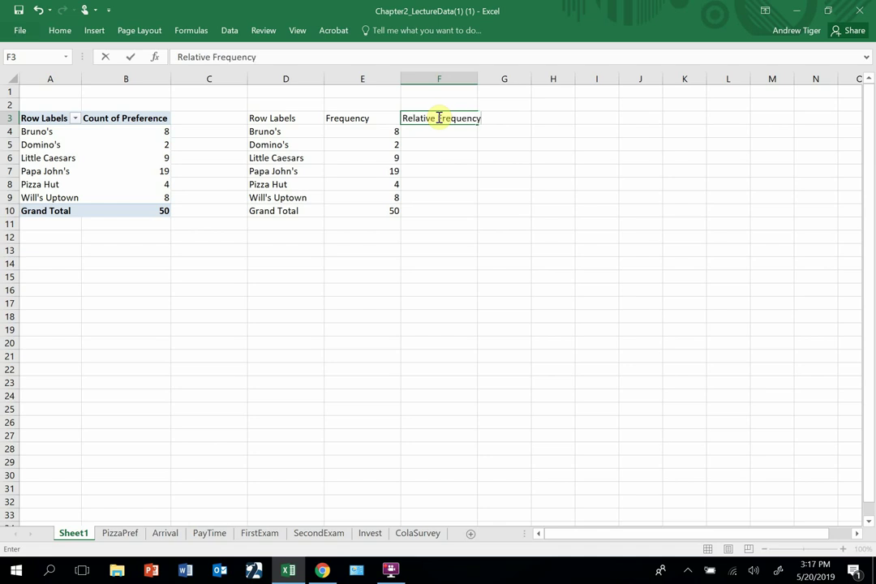
left_click(477, 76)
left_click_drag(476, 77, 479, 77)
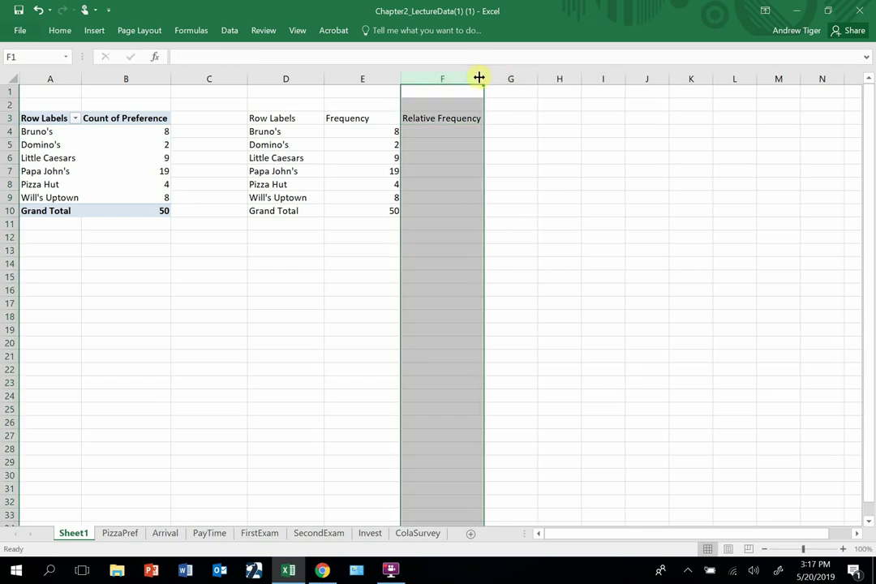
left_click(553, 122)
Calculate Bruno's relative frequency in F4 with the formula =E4/$E$10, keeping the grand total reference absolute
left_click(367, 128)
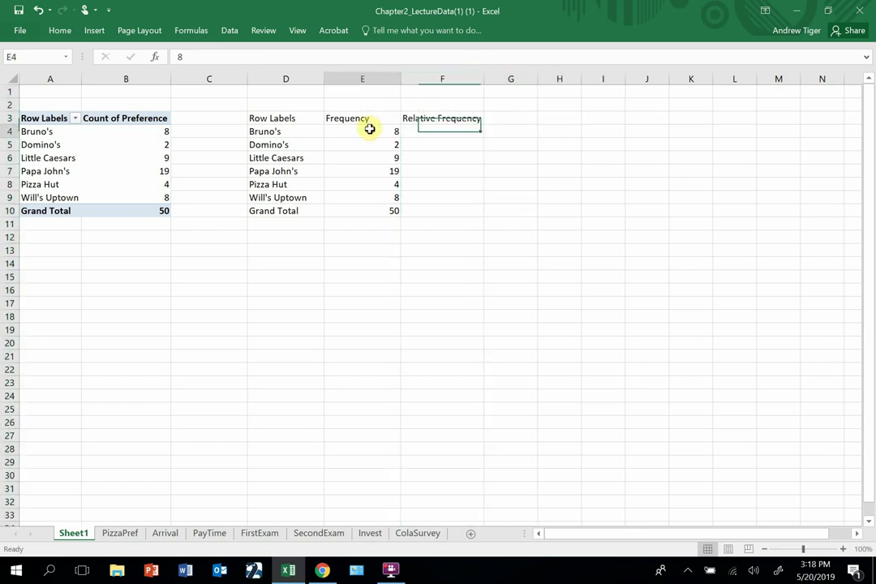
left_click(347, 213)
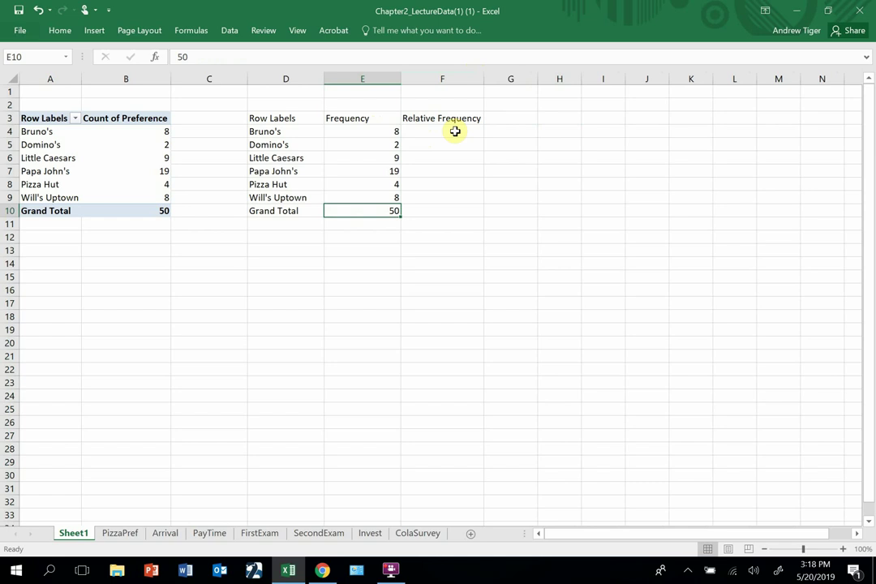
left_click(454, 131)
type("=")
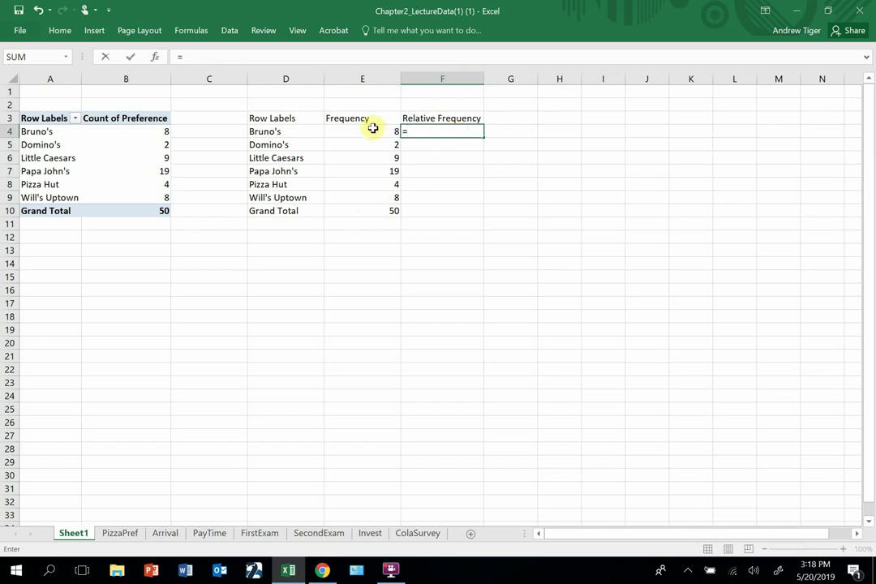
left_click(368, 130)
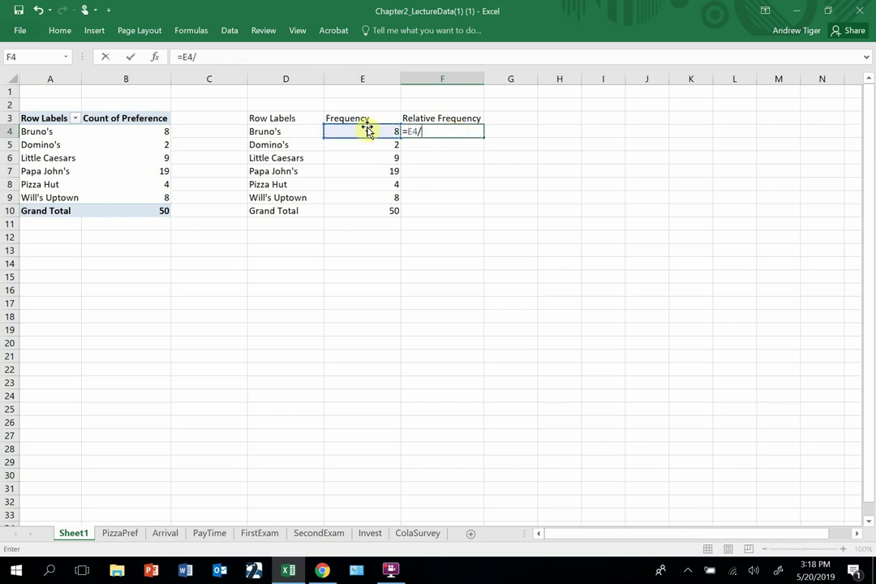
type("/")
left_click(358, 212)
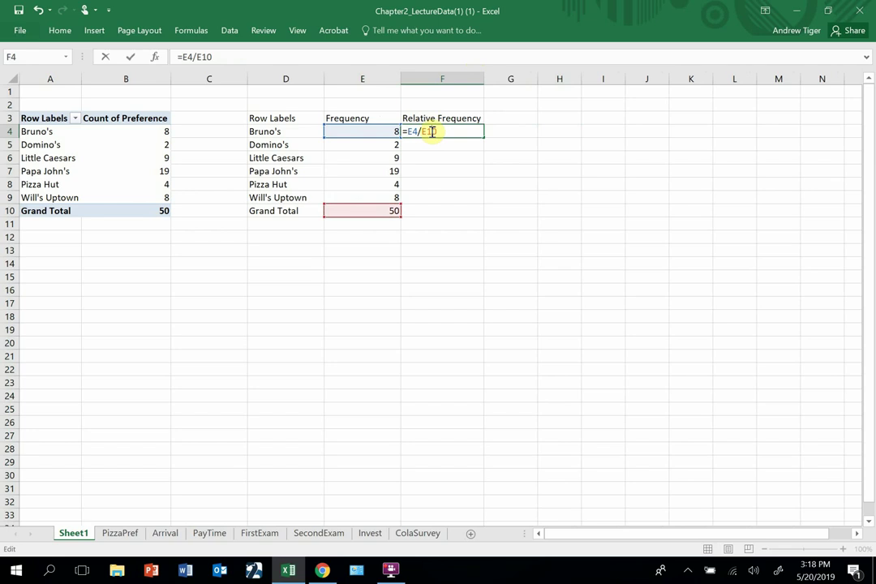
key("F4")
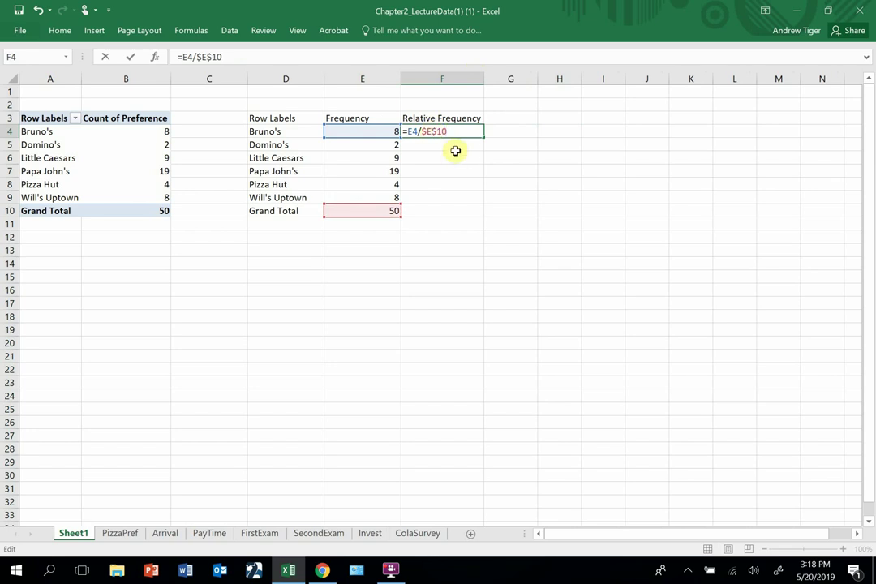
key("Return")
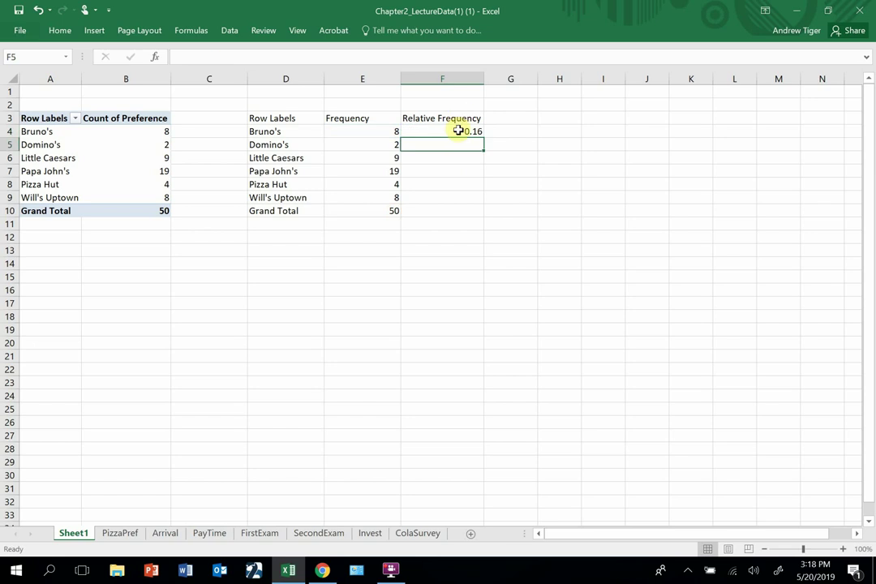
Fill the relative frequency formula from F4 down to F9 for the remaining pizza brands
left_click(456, 131)
left_click_drag(484, 137, 466, 205)
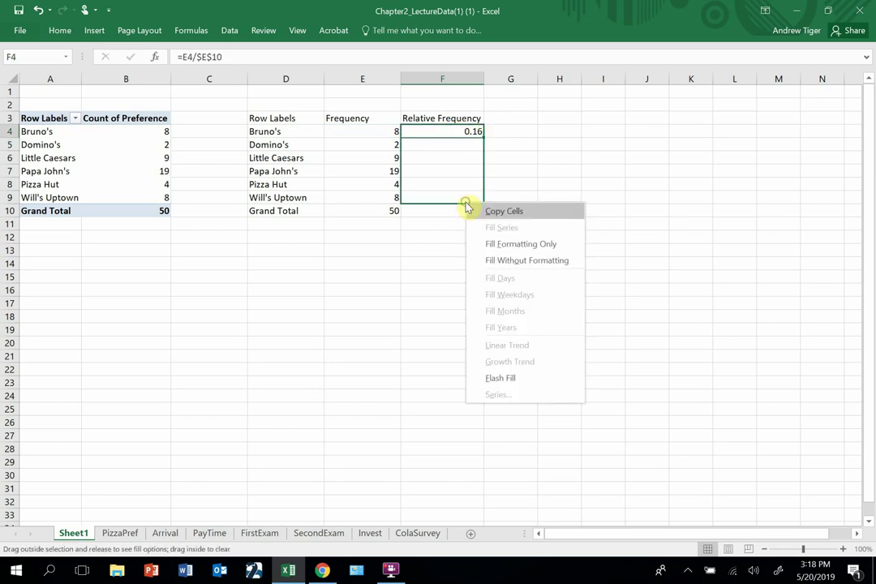
left_click(503, 154)
left_click_drag(484, 137, 478, 206)
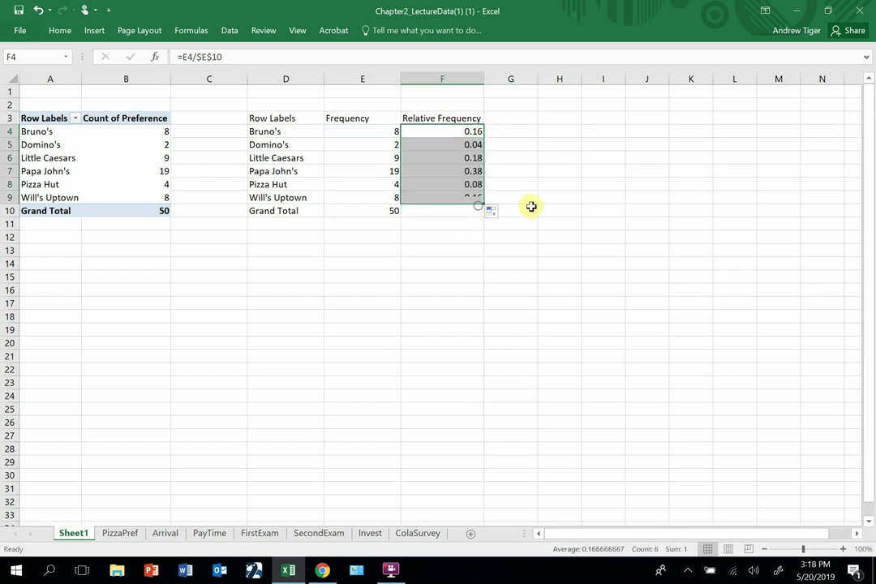
left_click(527, 209)
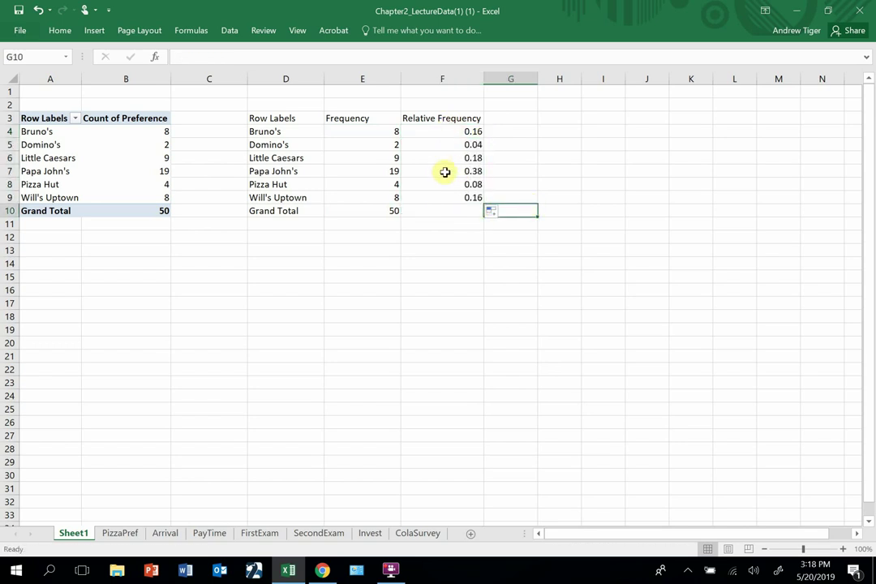
Total the relative frequencies in the Grand Total row by entering =SUM(F4:F9) in F10
left_click(440, 211)
type("=")
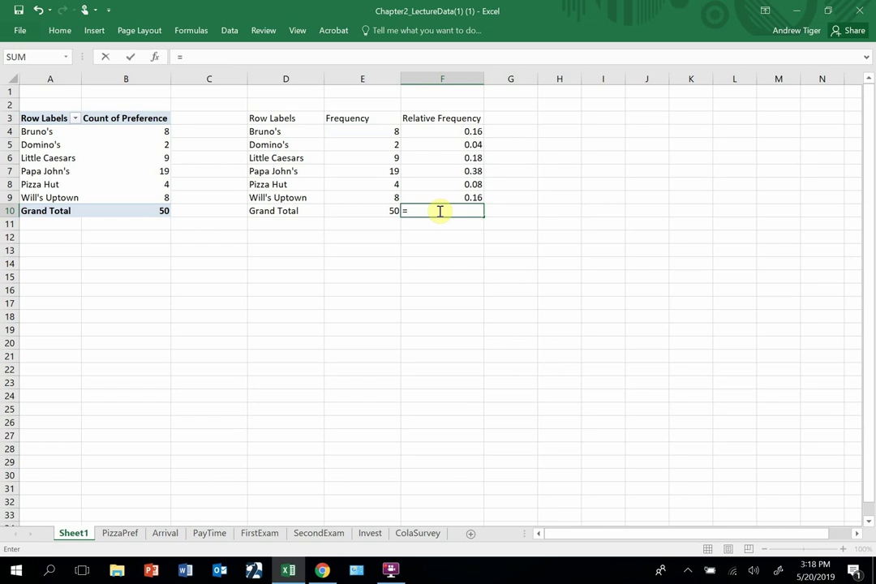
type("sum(")
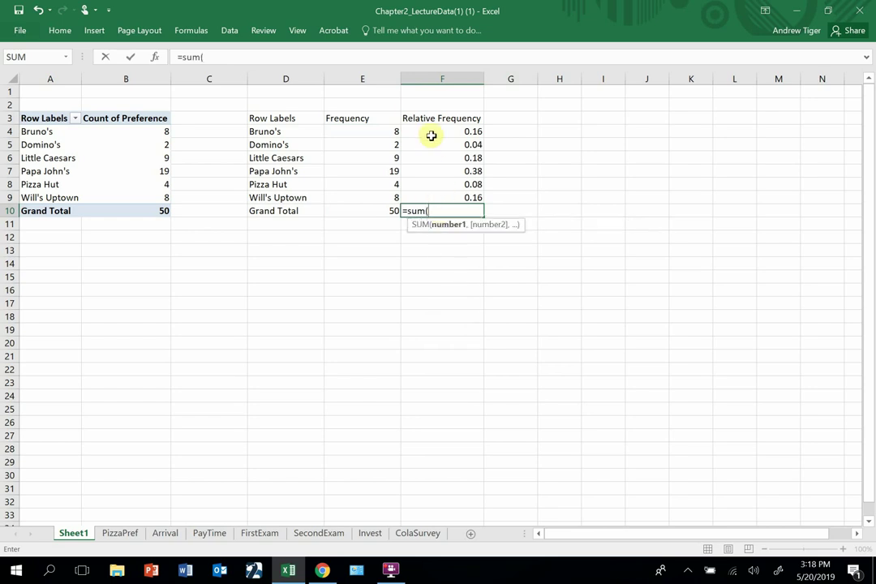
left_click_drag(431, 131, 426, 197)
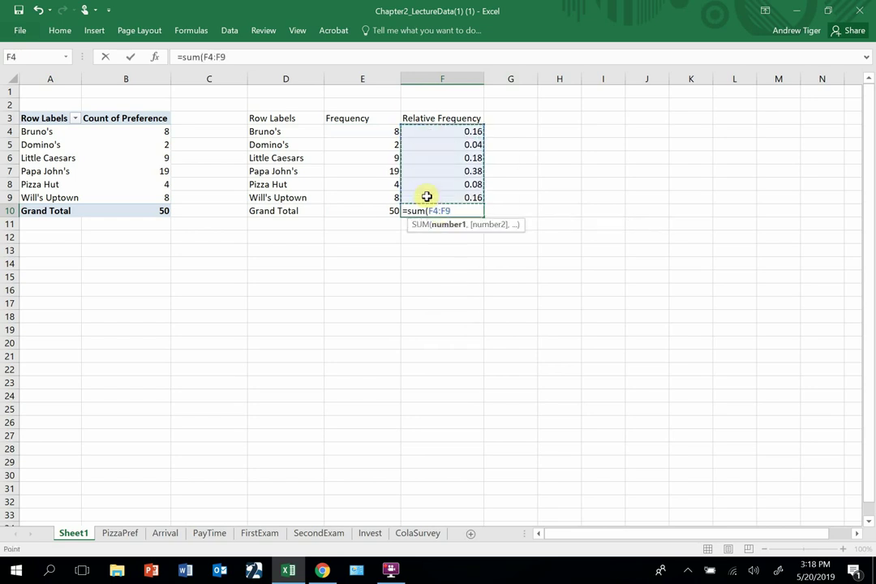
type(")")
key("Return")
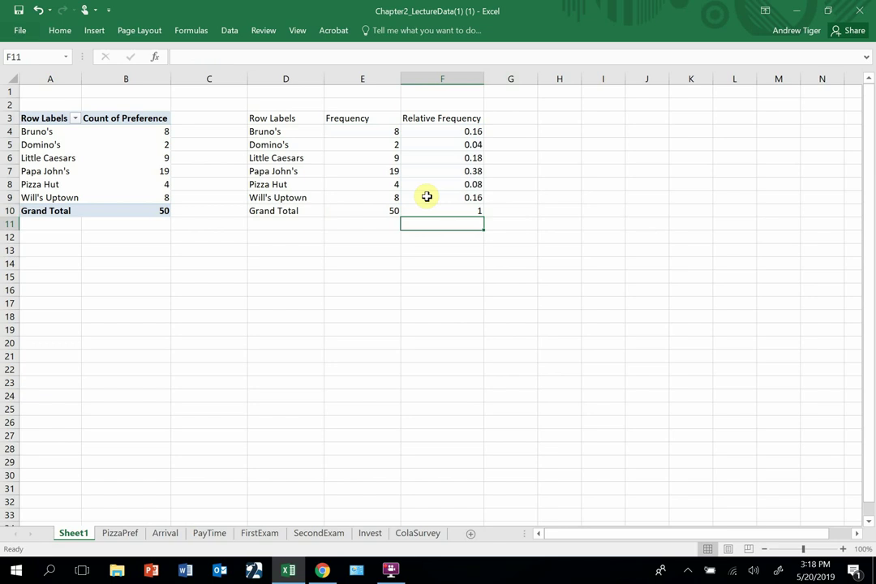
Copy the Relative Frequency column F3:F10 and paste it as values only starting at G3
left_click(447, 134)
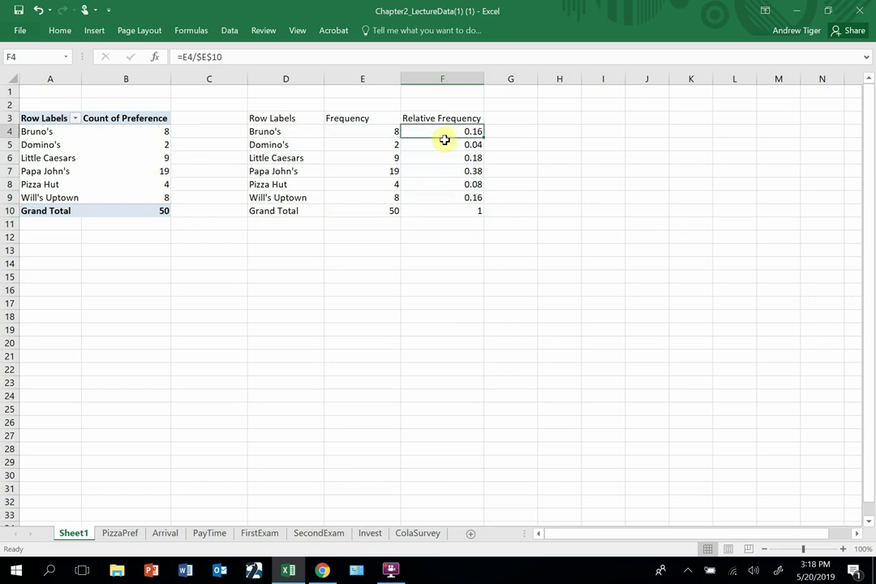
left_click_drag(440, 119, 437, 183)
left_click(439, 131)
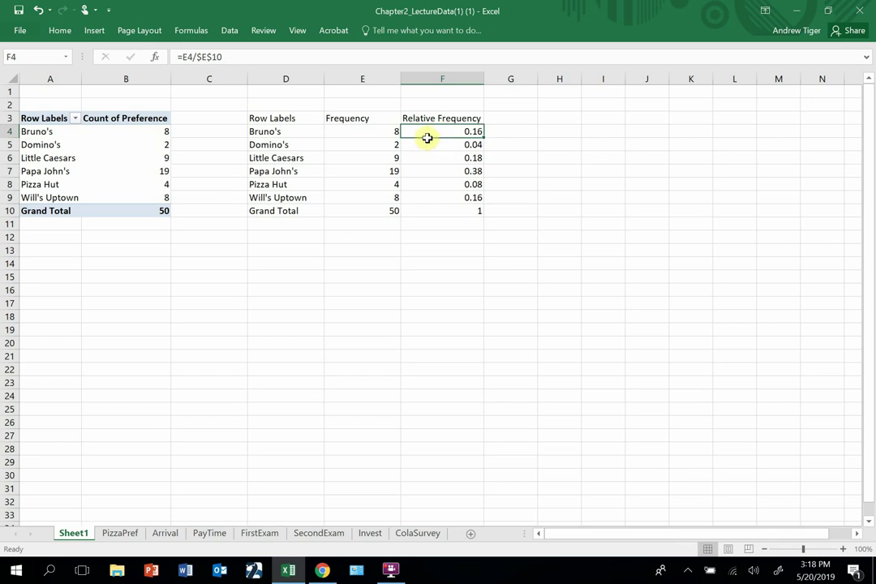
left_click_drag(437, 118, 430, 211)
key("ctrl+c")
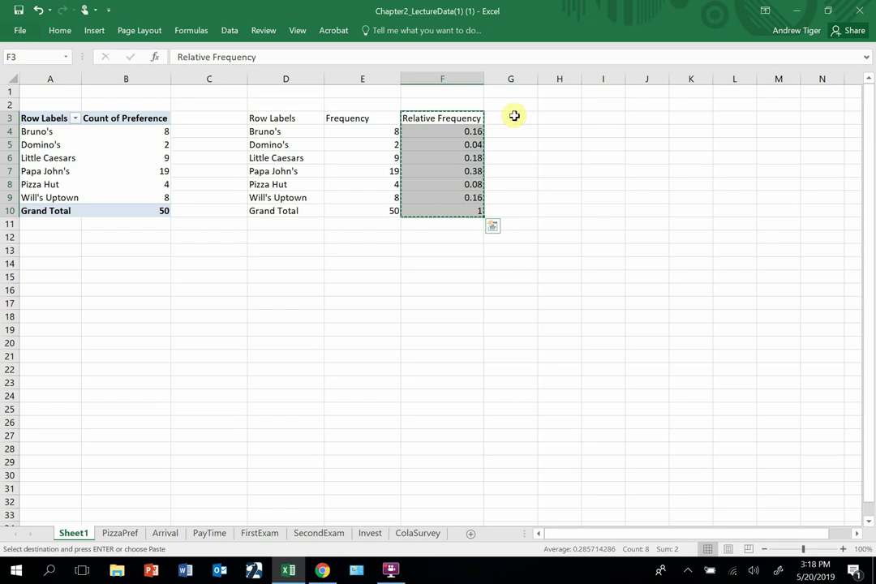
left_click(511, 116)
right_click(511, 116)
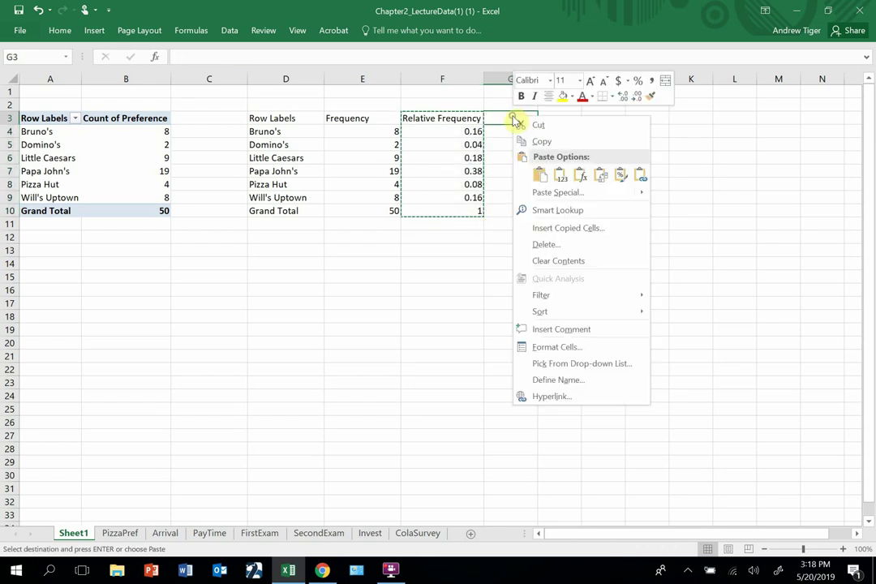
left_click(530, 192)
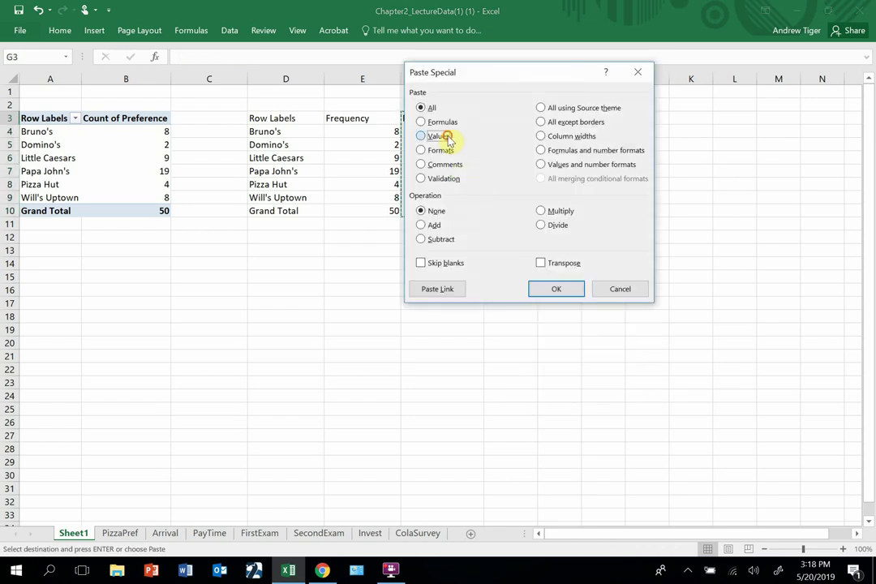
left_click(431, 136)
left_click(552, 289)
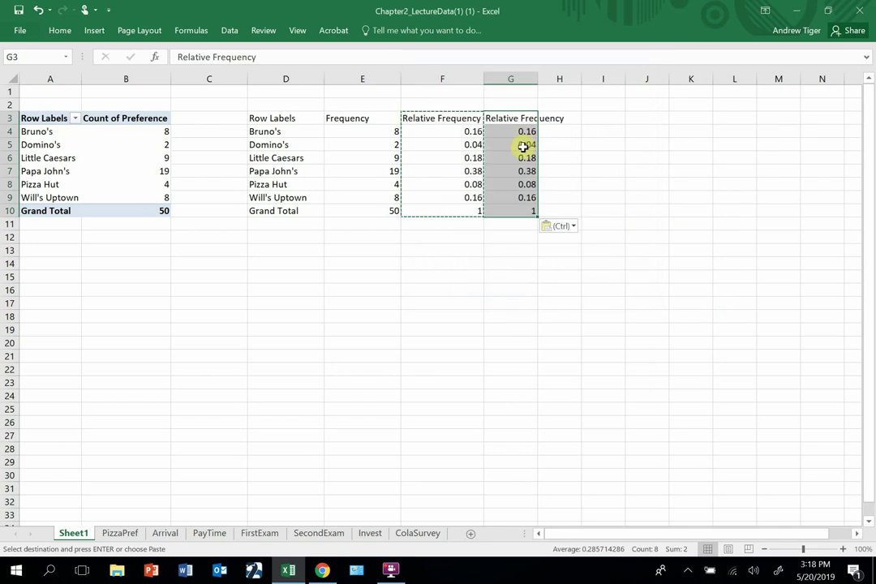
Widen column G to fit its heading and format the values in G4:G10 as percentages
left_click_drag(538, 78, 581, 81)
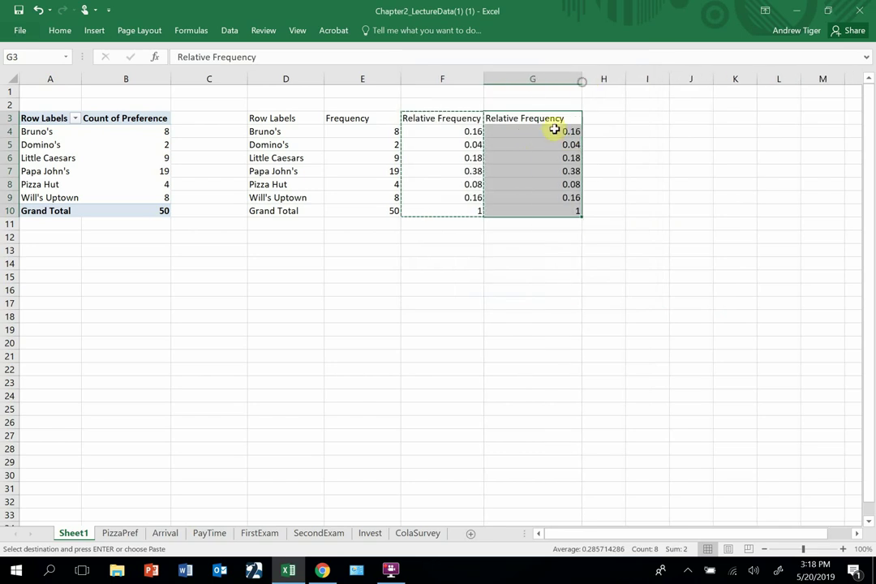
left_click_drag(545, 133, 534, 211)
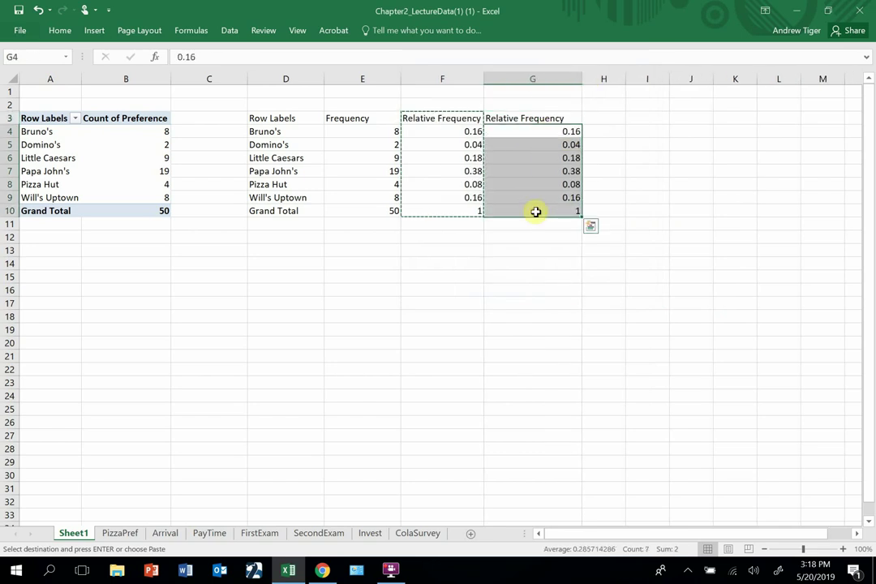
left_click(65, 31)
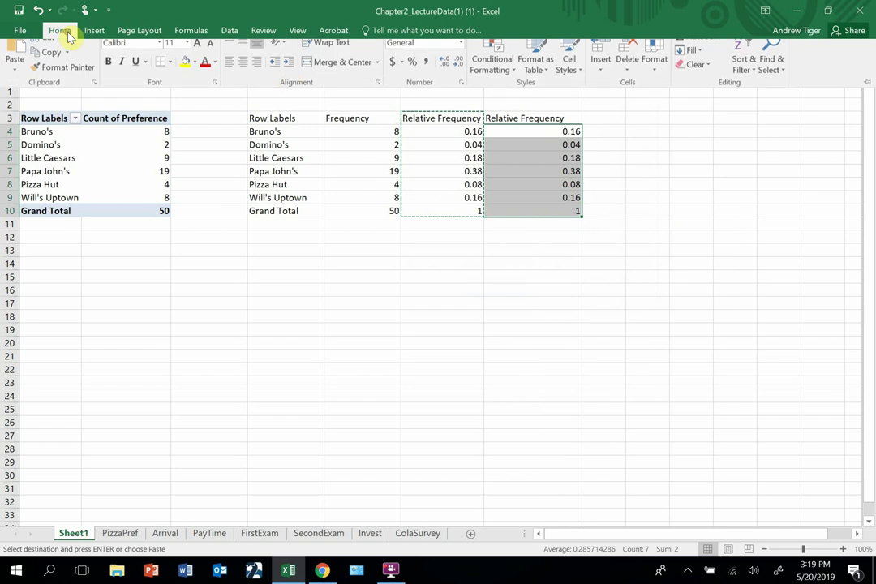
left_click(412, 73)
left_click(660, 209)
left_click(659, 208)
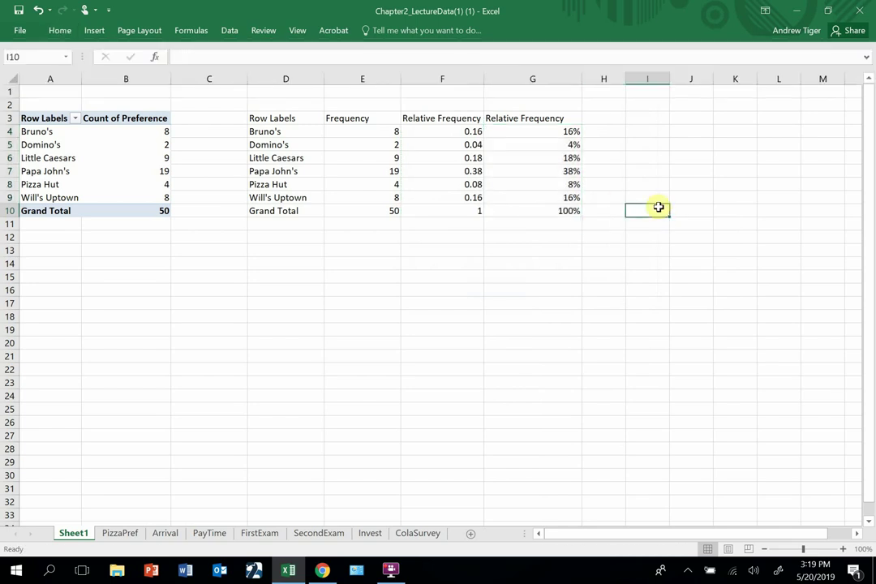
Change the heading in G3 to "Relative % Frequency"
left_click(529, 116)
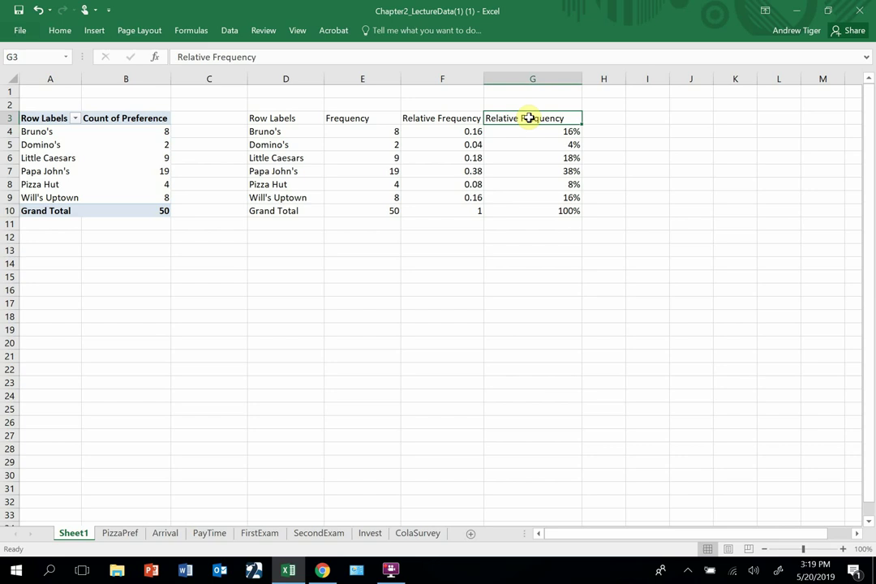
left_click(210, 56)
type("%")
key("Return")
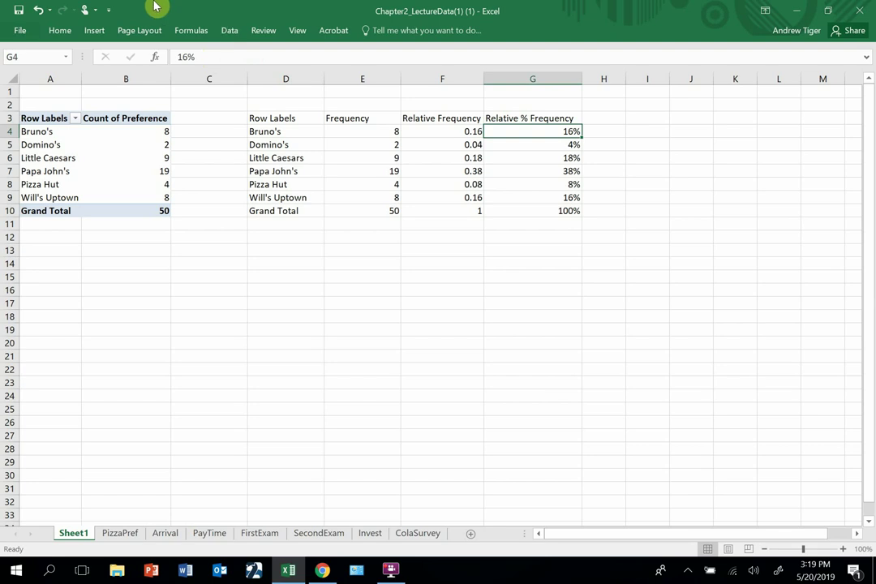
Insert a 2-D clustered column chart of the brand frequencies in D3:E9 and place it below the table
left_click(276, 120)
left_click_drag(282, 129, 350, 195)
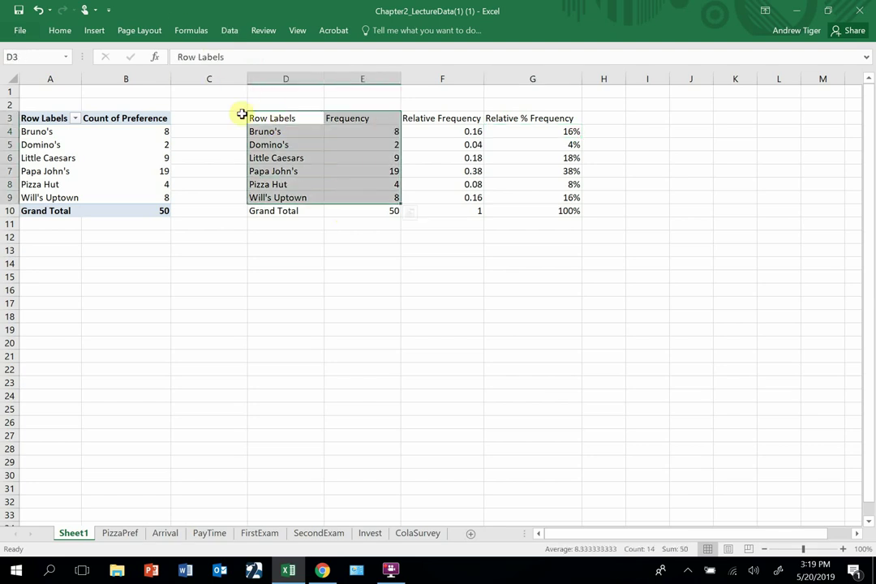
left_click(94, 31)
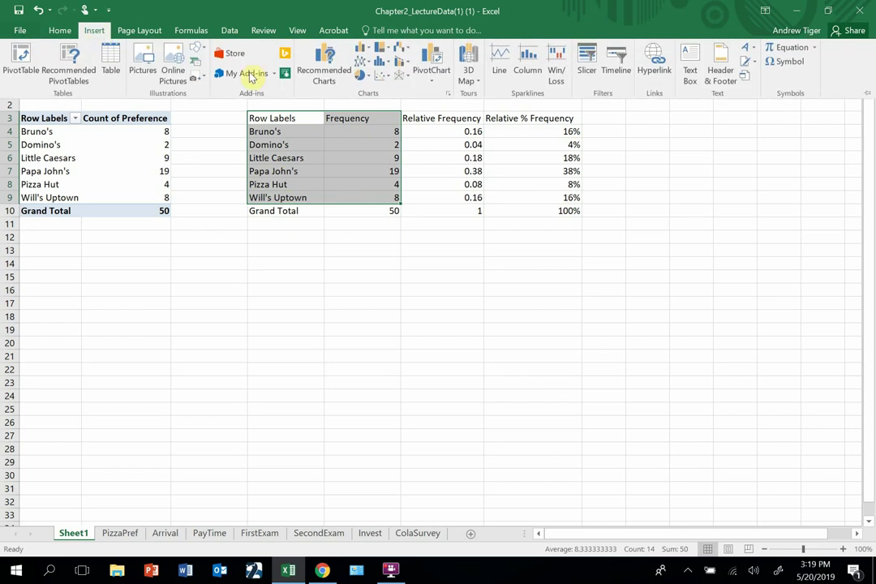
left_click(363, 50)
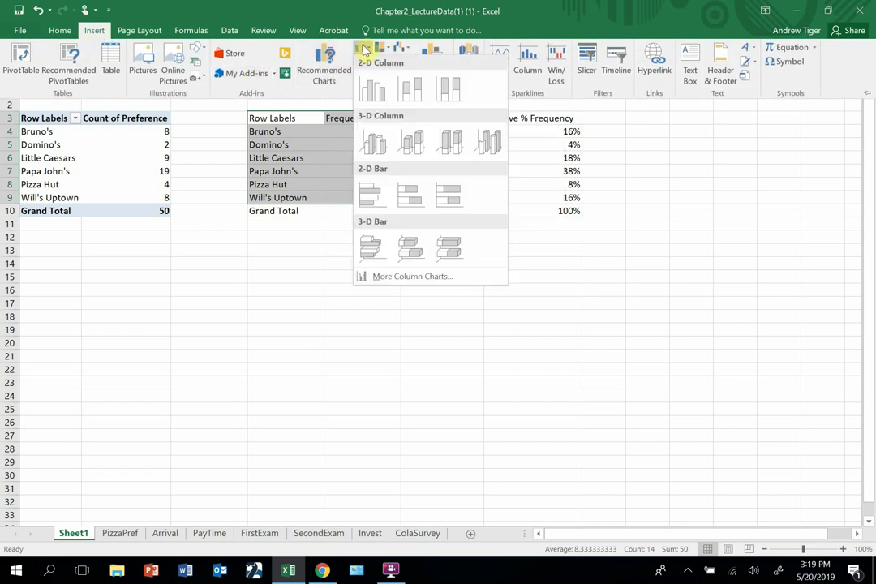
left_click(365, 92)
left_click_drag(490, 217, 518, 260)
Compare the PivotTable counts with the copied frequency table, examining the Little Caesars row across its frequency and relative frequency columns
left_click(142, 169)
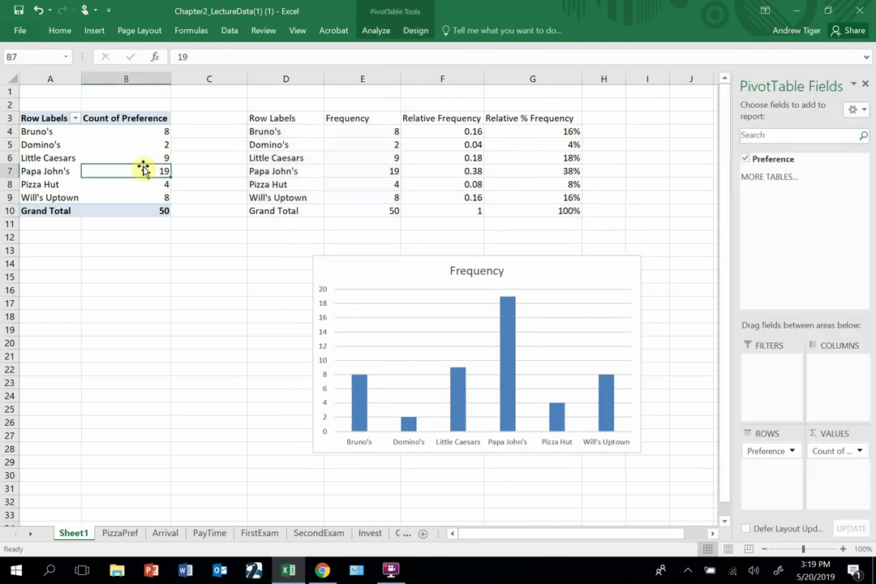
left_click(157, 286)
left_click(268, 141)
left_click(312, 158)
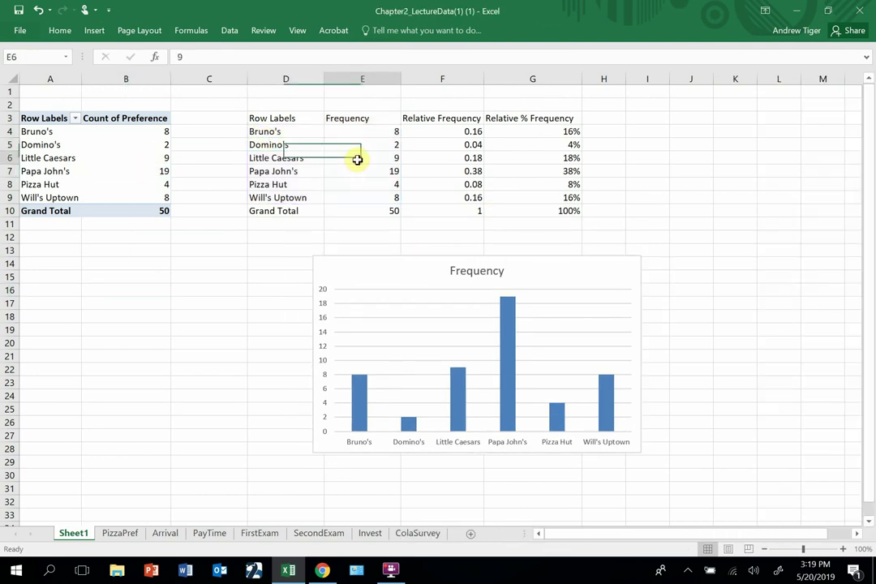
left_click(365, 159)
left_click(447, 161)
left_click(525, 159)
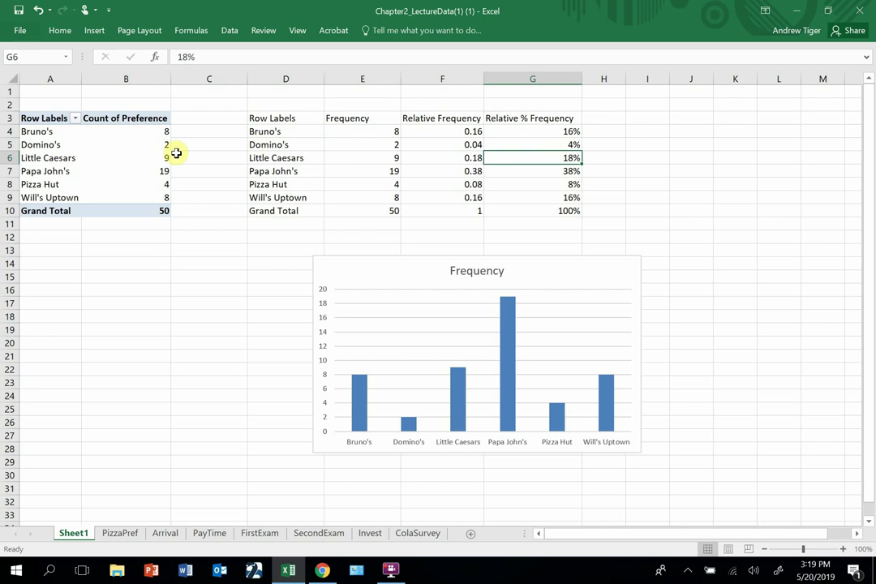
left_click(144, 155)
left_click(250, 161)
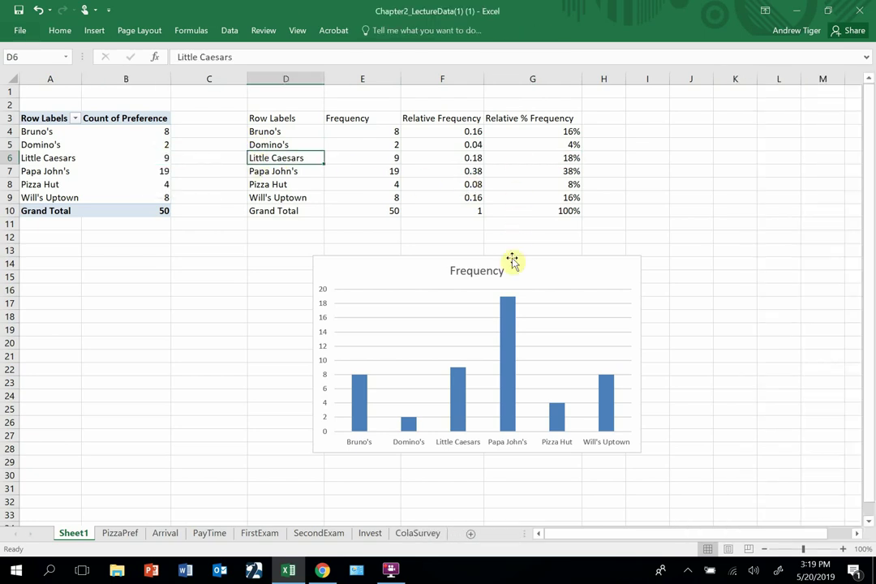
Shift the column chart up under the frequency table and insert a 2-D pie chart of D3:E9, placed below the PivotTable
left_click_drag(512, 260, 476, 228)
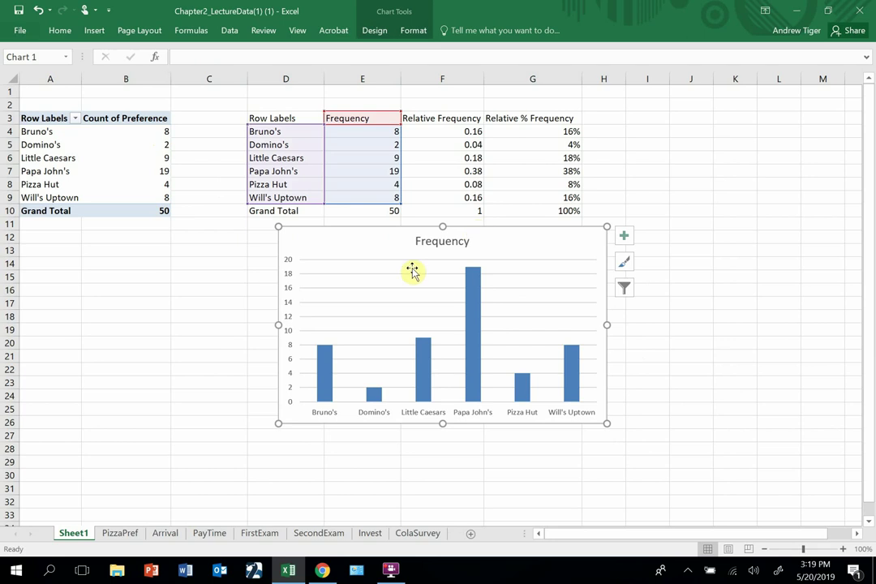
left_click(232, 304)
left_click_drag(288, 118, 344, 194)
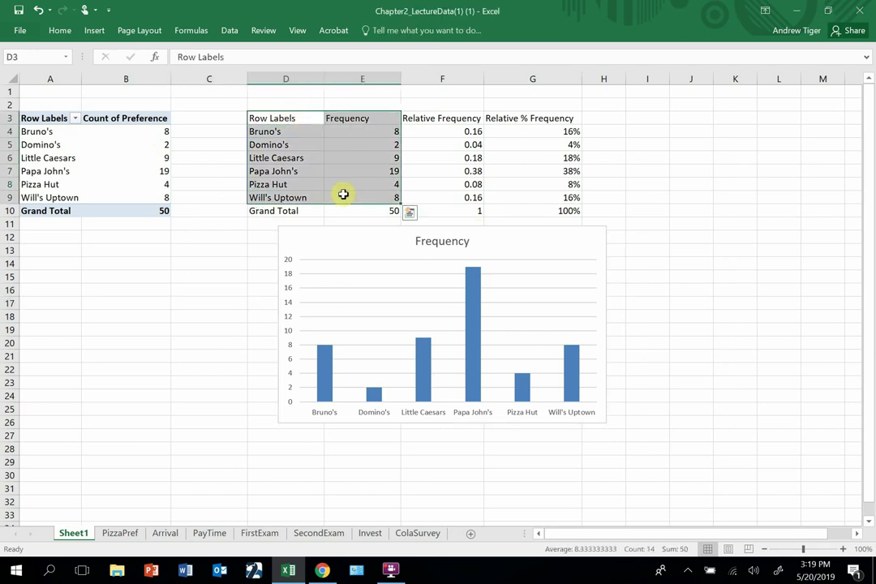
left_click(94, 33)
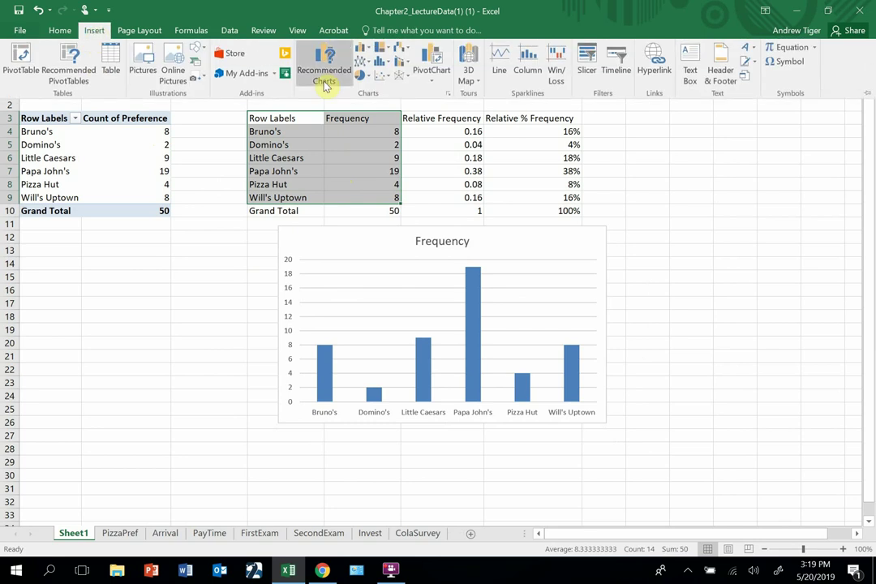
left_click(362, 75)
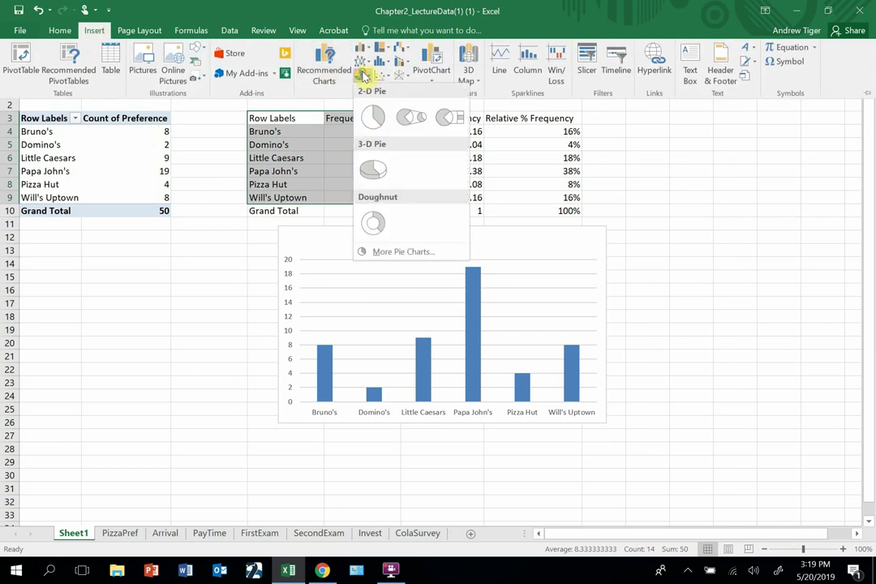
left_click(373, 120)
left_click_drag(378, 216, 123, 275)
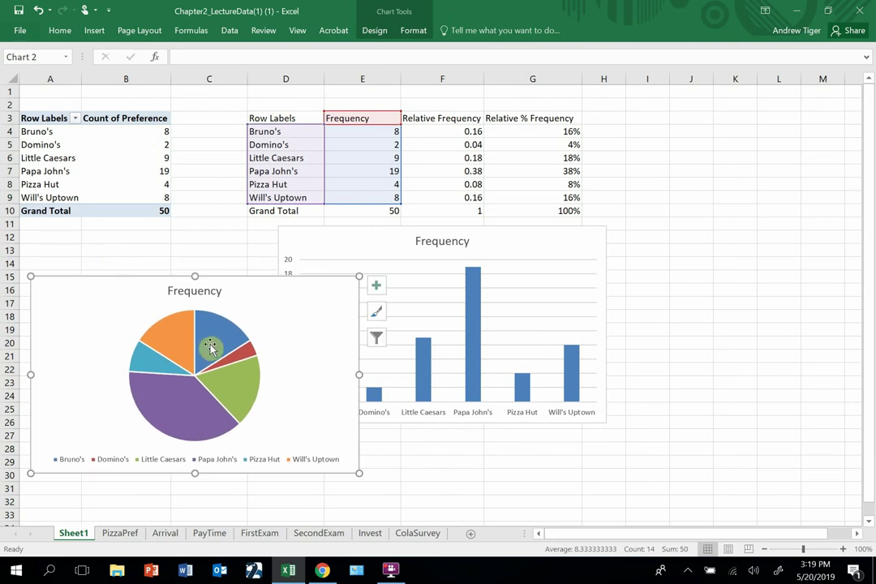
Move the column chart beside the pie chart so they no longer overlap, and inspect the Papa John's and Domino's bars
mouse_move(210, 347)
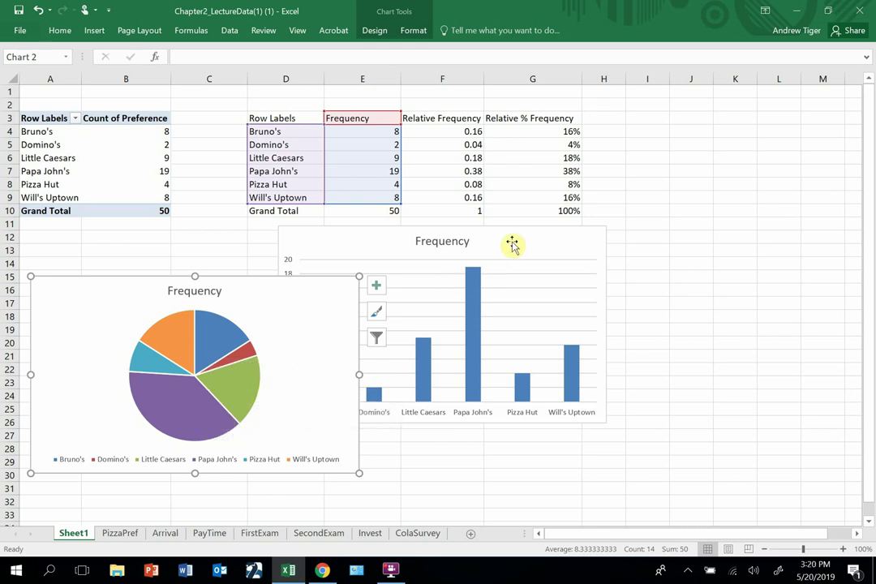
left_click_drag(513, 231, 623, 278)
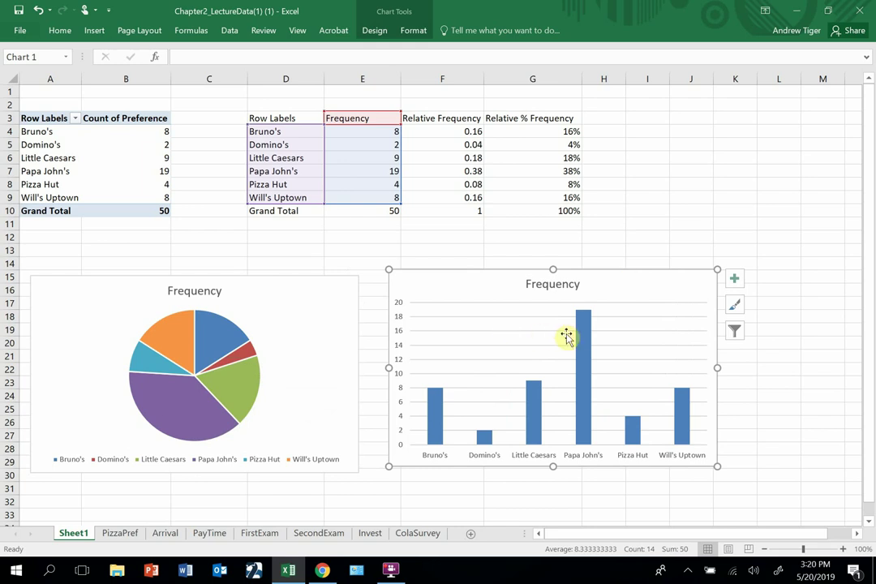
mouse_move(587, 334)
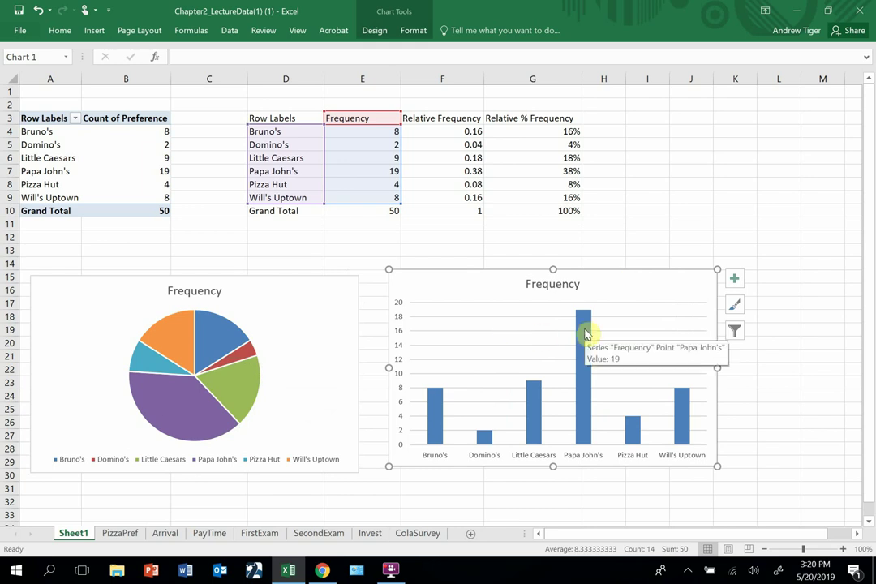
mouse_move(487, 446)
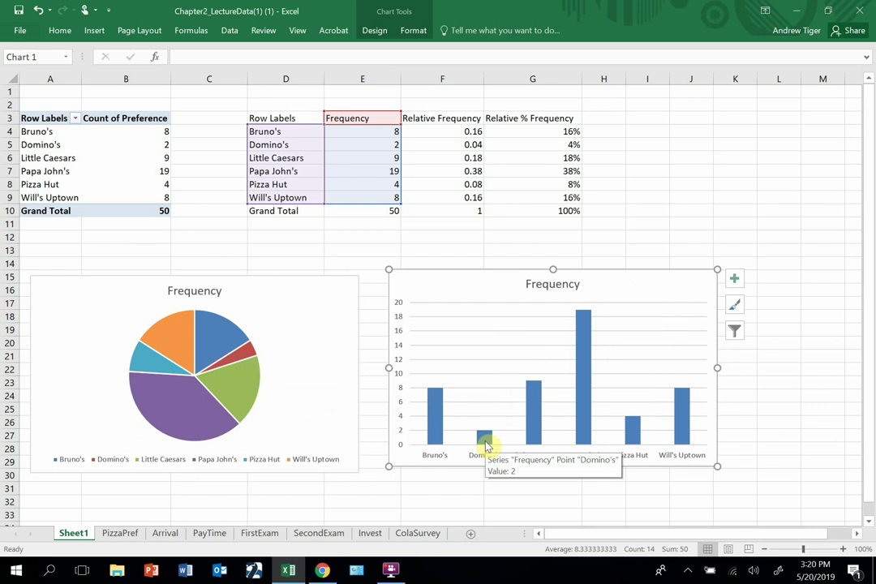